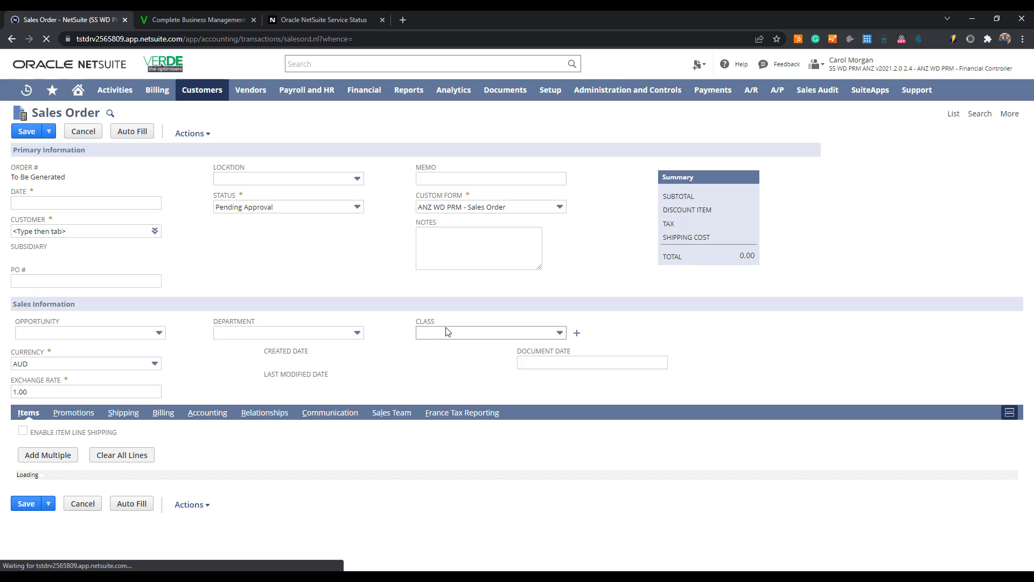
Fill the item line's expected ship date with today's date, 01/03/2022, and clear it again.
click(675, 520)
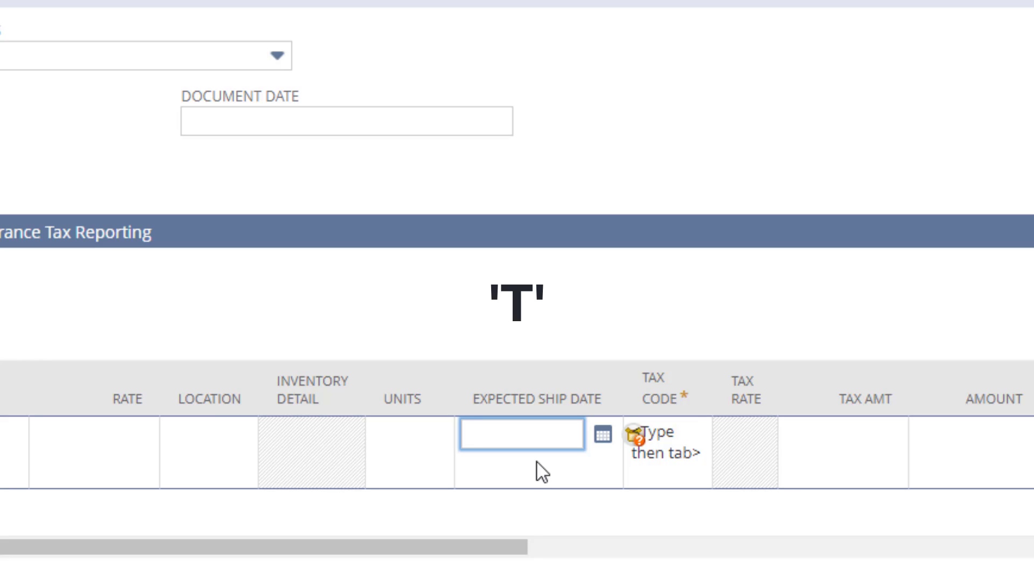
key(t)
key(ctrl+a)
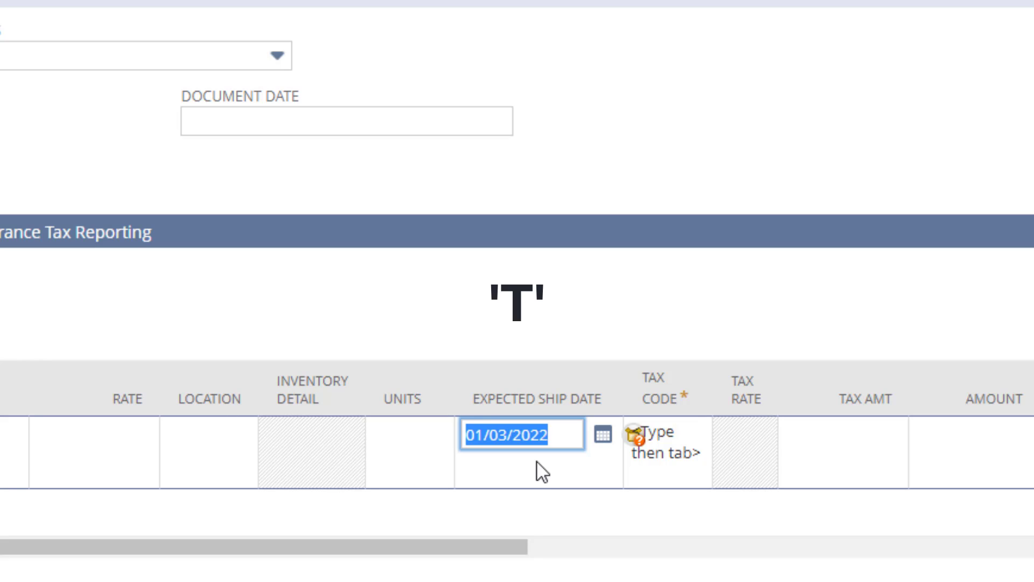
key(BackSpace)
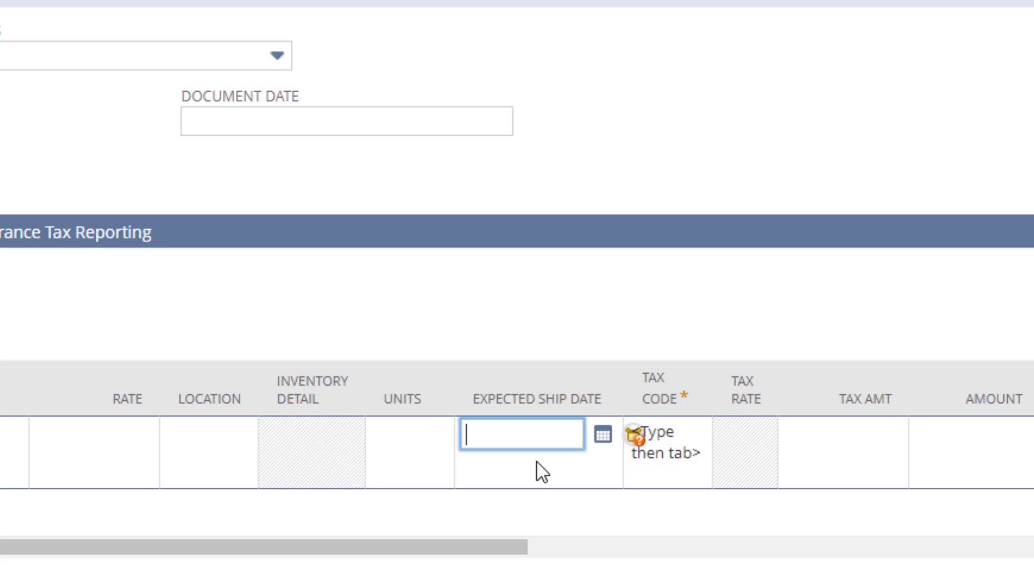
Fill the expected ship date with yesterday's date, 28/02/2022, replace it with tomorrow's, 02/03/2022, and clear it.
key(y)
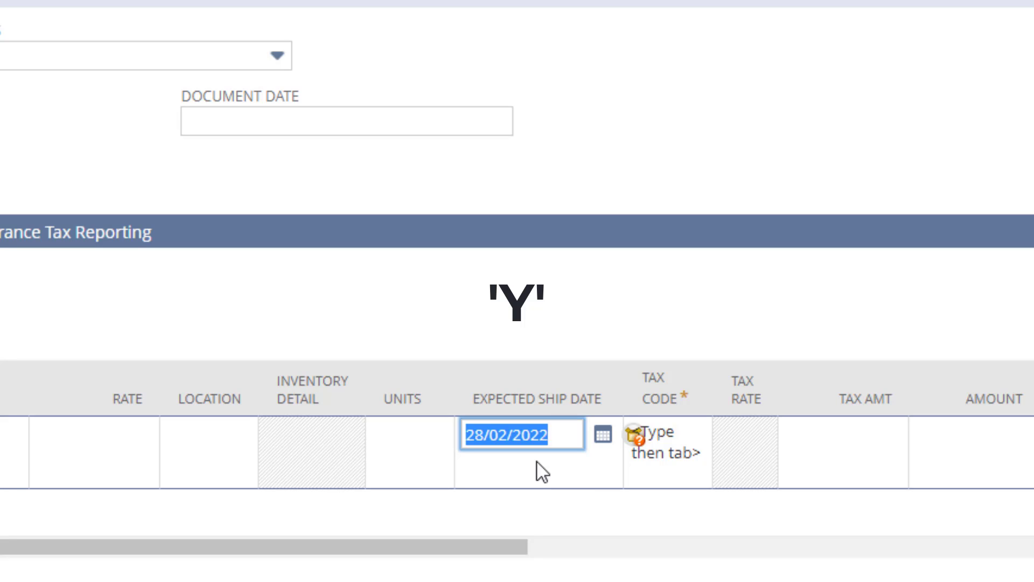
key(BackSpace)
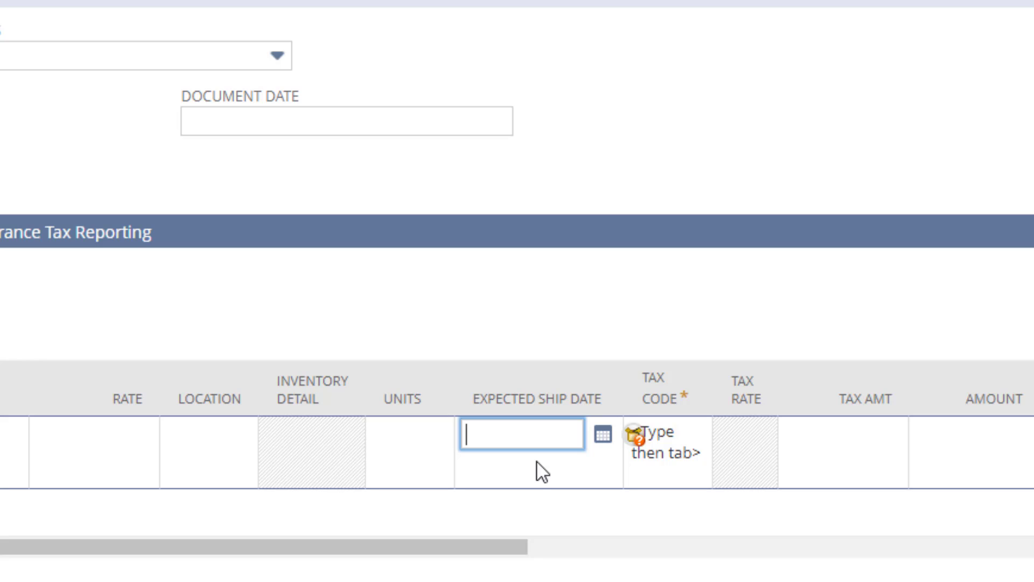
key(shift+t)
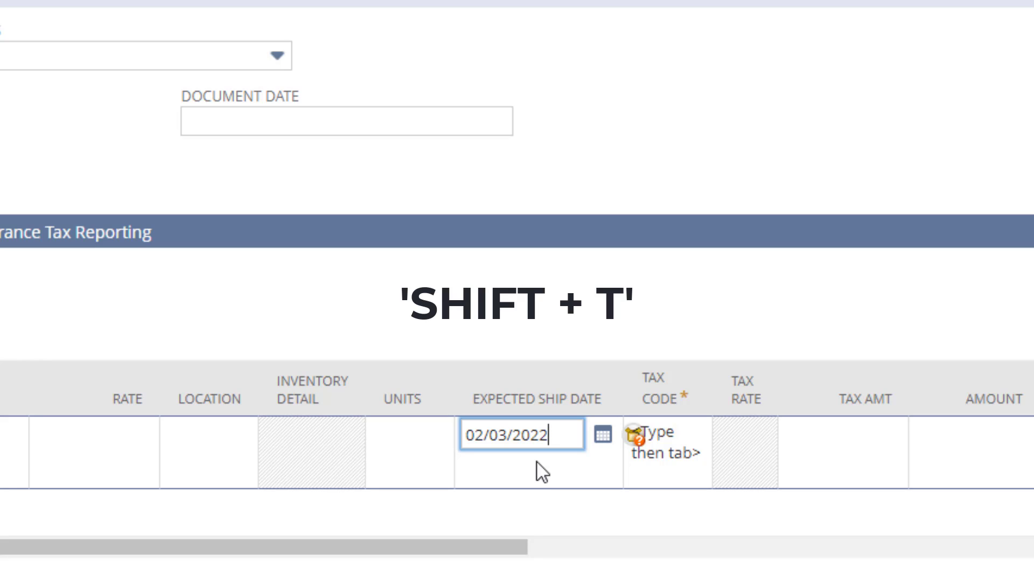
key(ctrl+a)
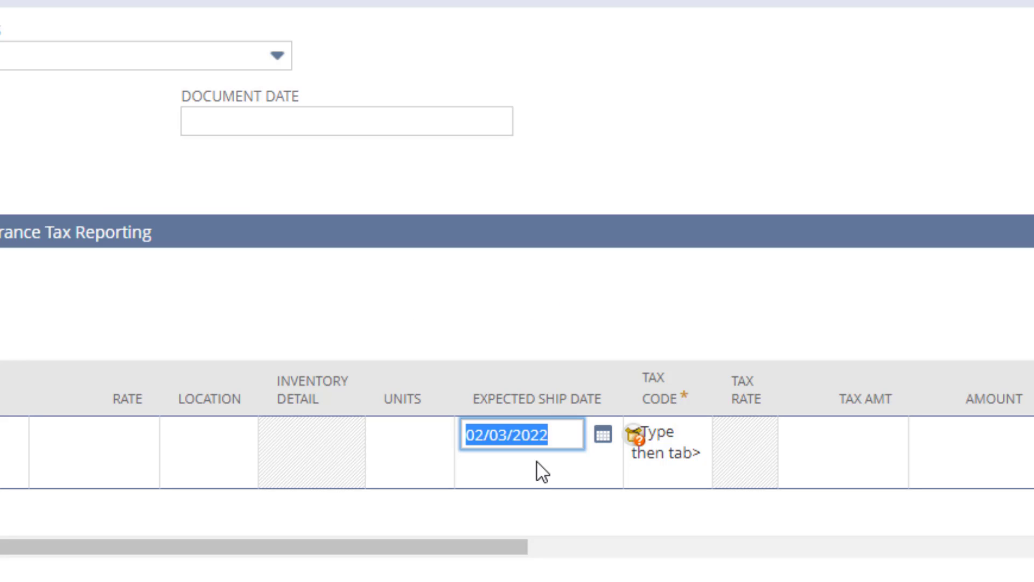
key(BackSpace)
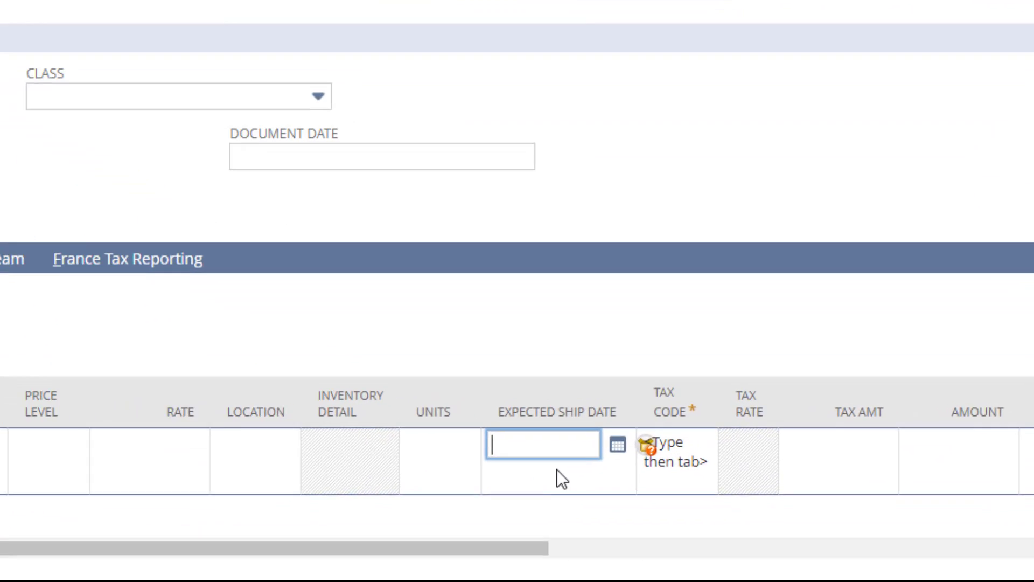
Enter the month-end date 31/03/2022 as the item line's expected ship date and clear the field.
text(31/03/2022)
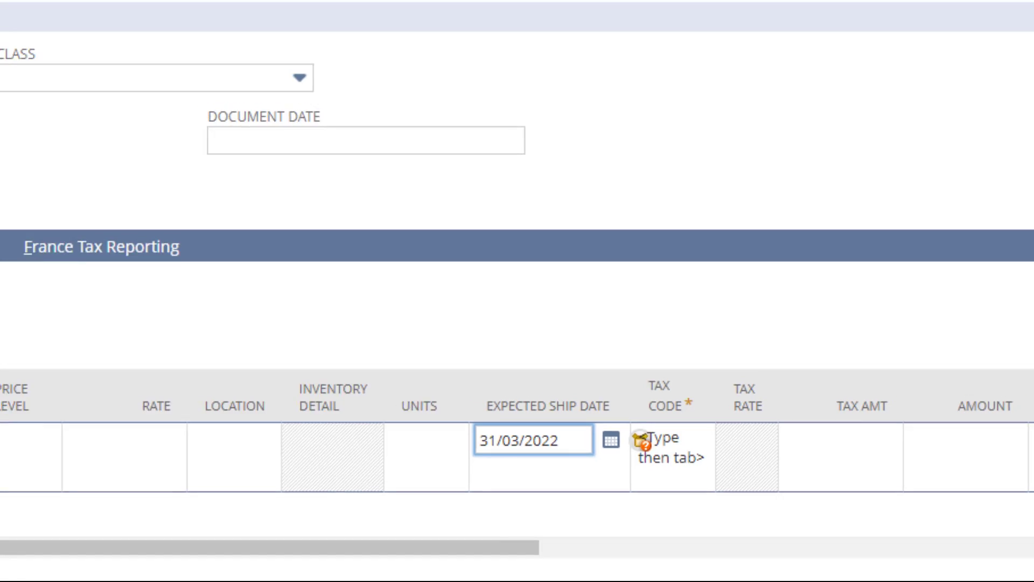
key(BackSpace)
key(BackSpace)
key(BackSpace)
key(BackSpace)
key(BackSpace)
key(BackSpace)
key(BackSpace)
key(BackSpace)
key(BackSpace)
key(BackSpace)
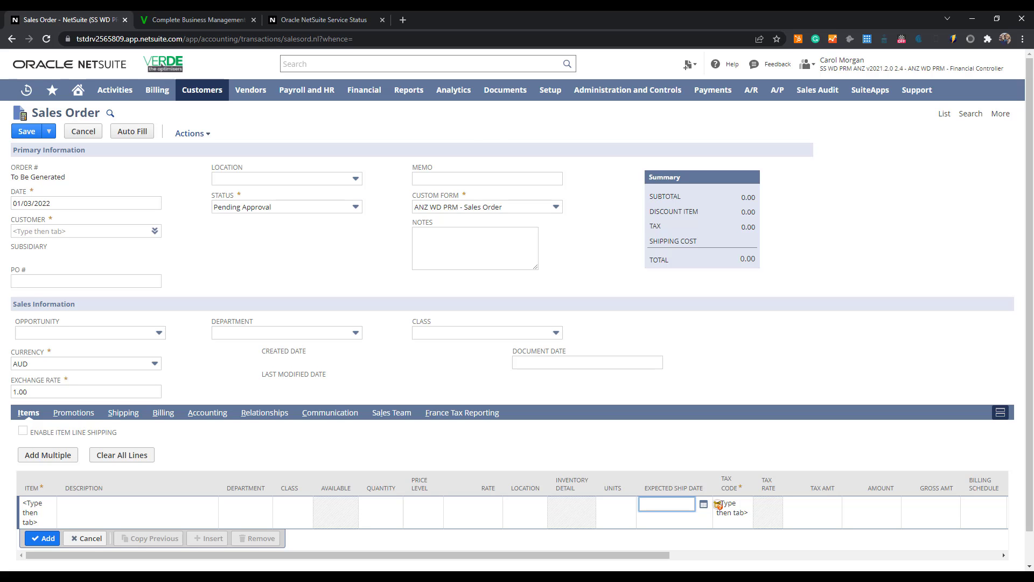
Search globally for contacts only, using the CON: prefix and a contact's first name.
key(alt+g)
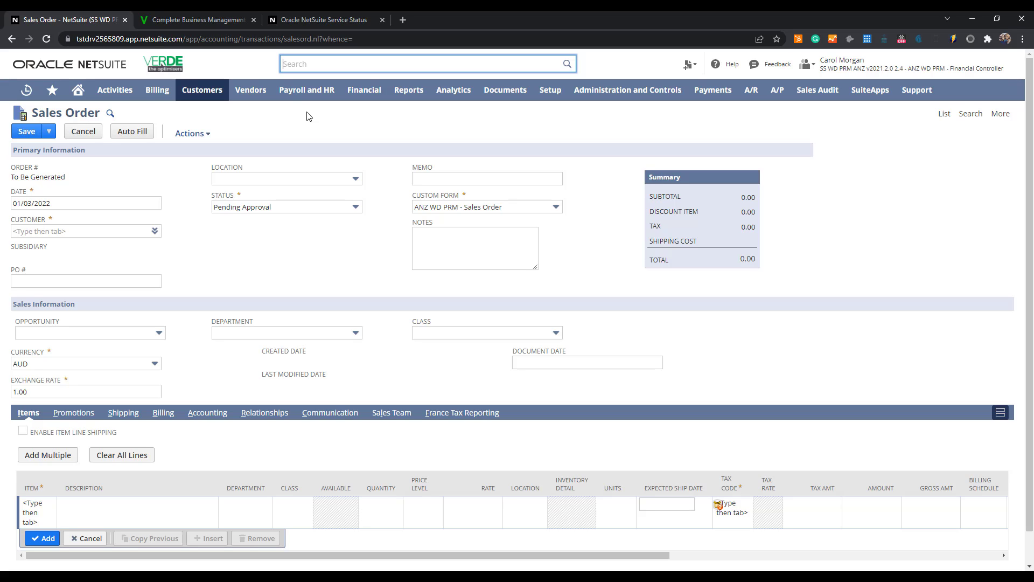
text(CON:)
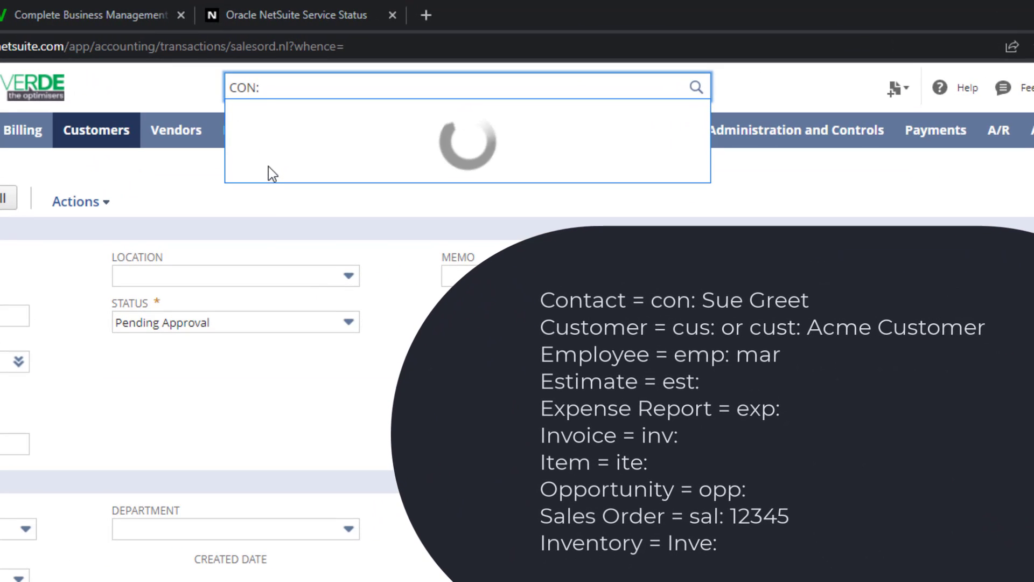
text( alex)
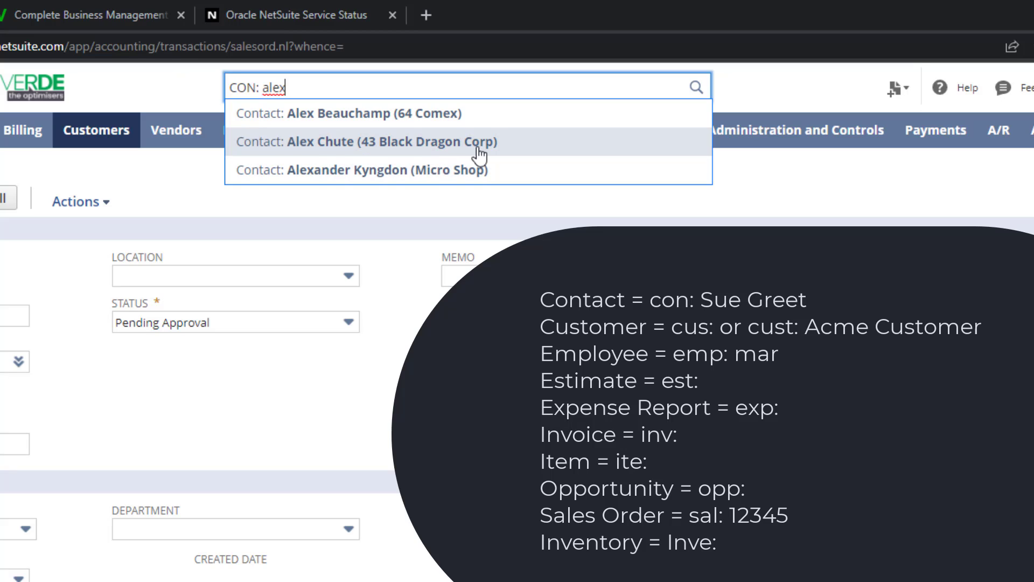
Search globally for employees only, using the EMP: prefix and an employee's first name.
drag(310, 86, 218, 81)
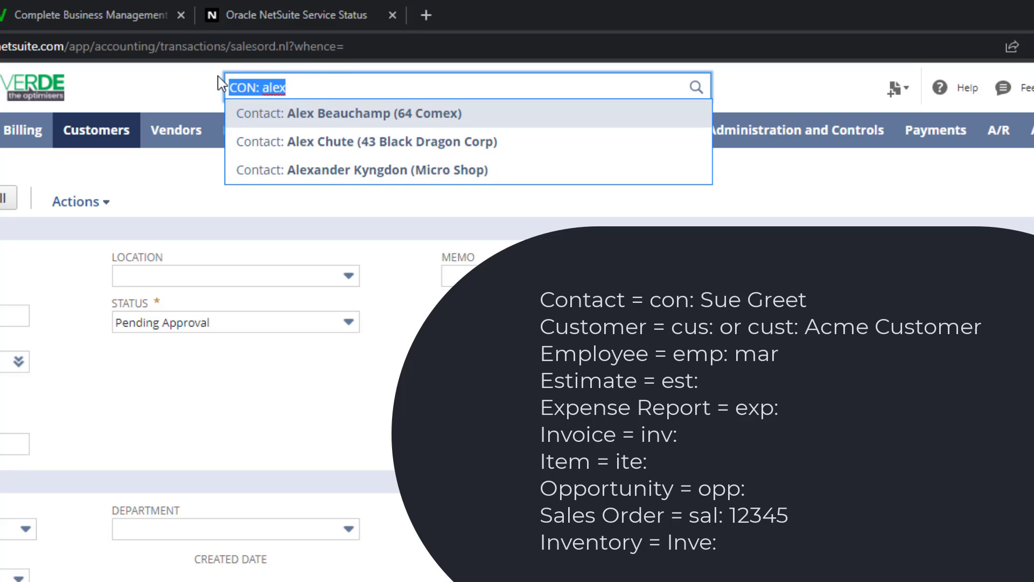
key(BackSpace)
text(EMP:)
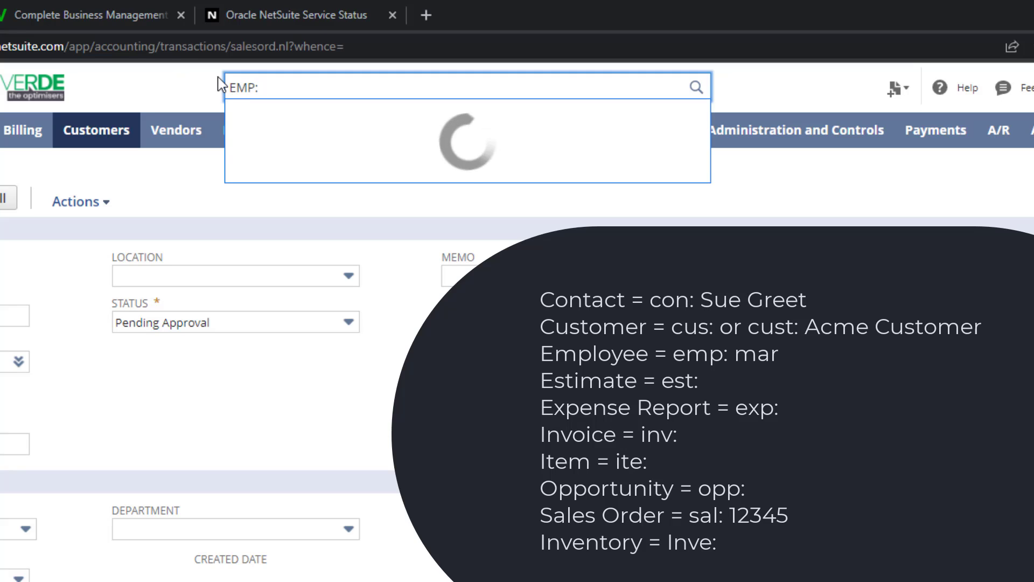
text( CArol)
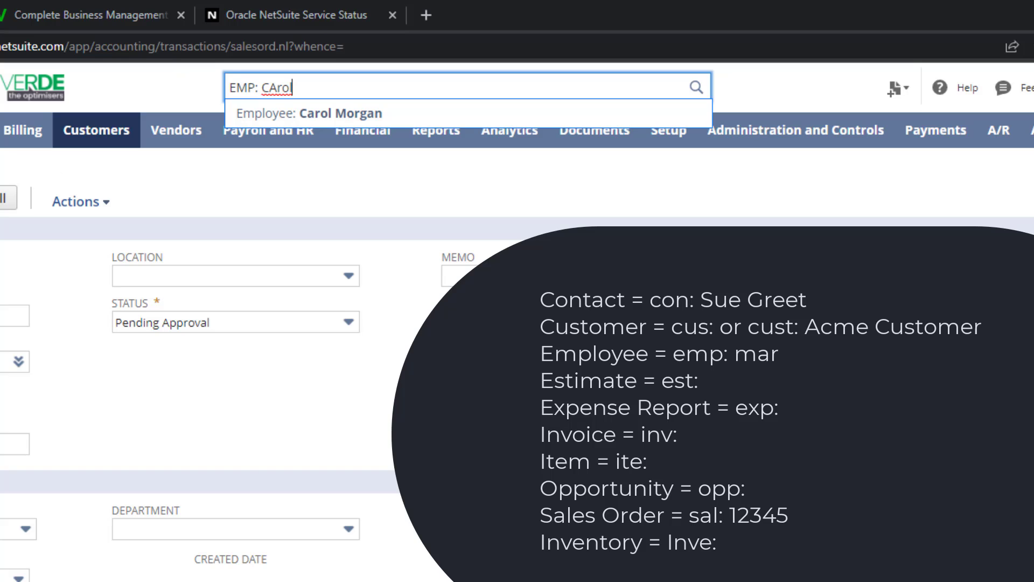
Search globally for the invoice with "INV: 409".
triple_click(226, 88)
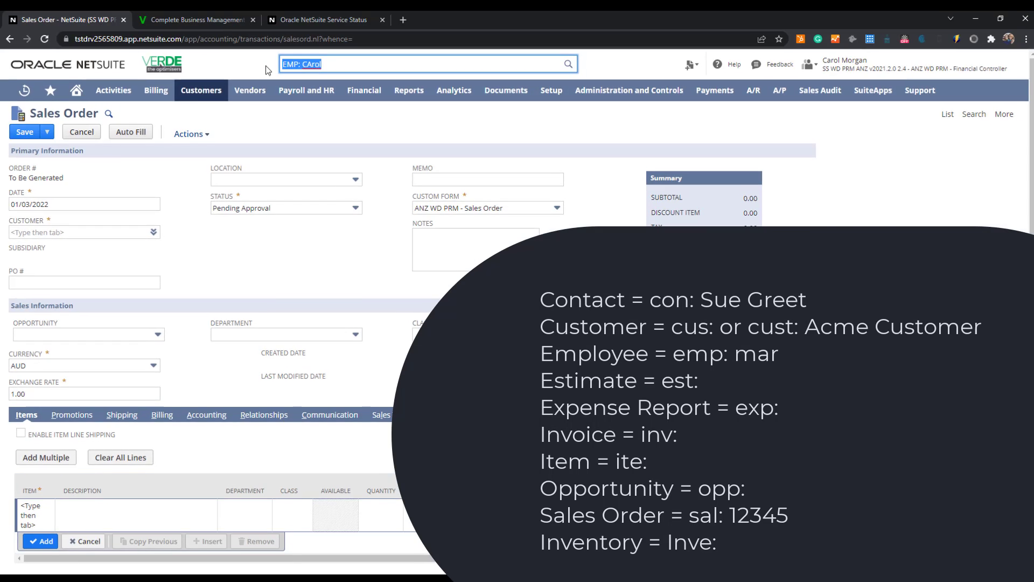
text(INV)
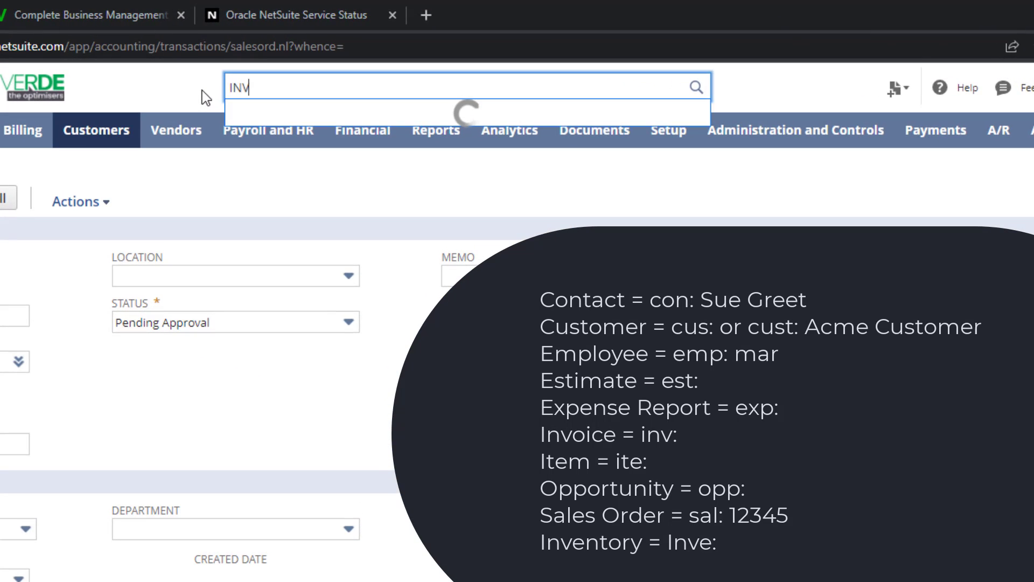
text(: 409)
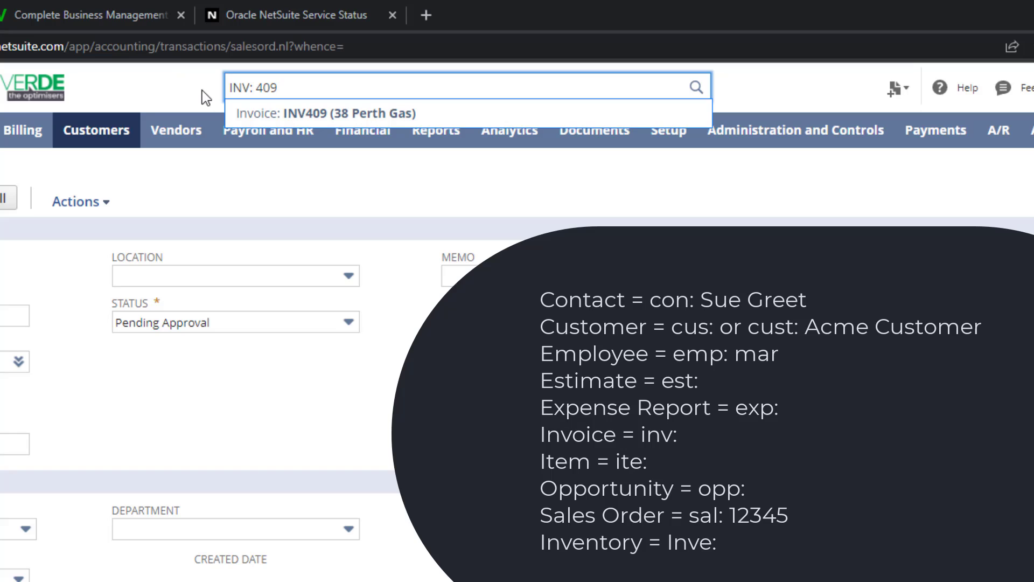
Search globally for inventory items with "INVE: Jack".
triple_click(291, 90)
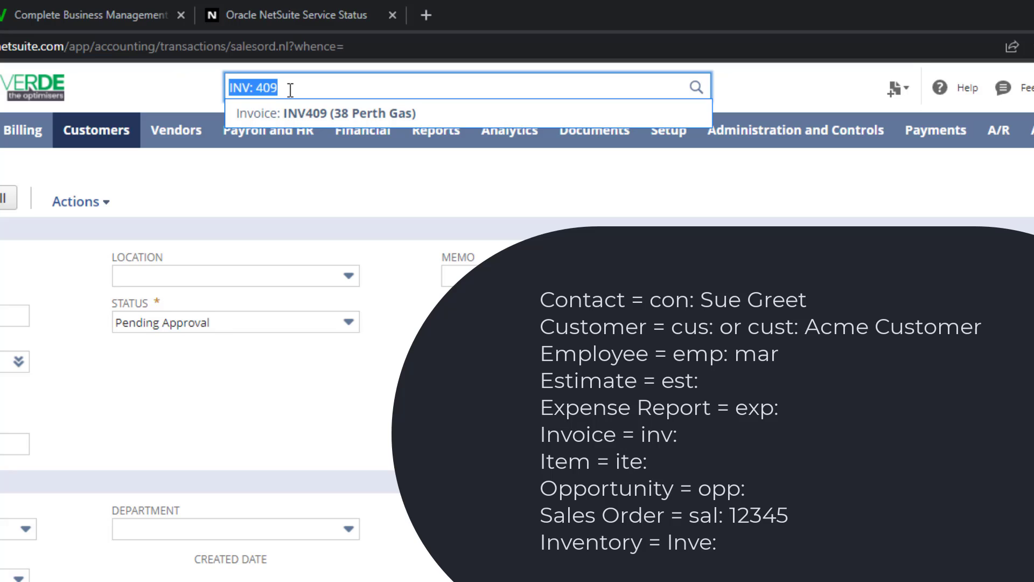
text(INV)
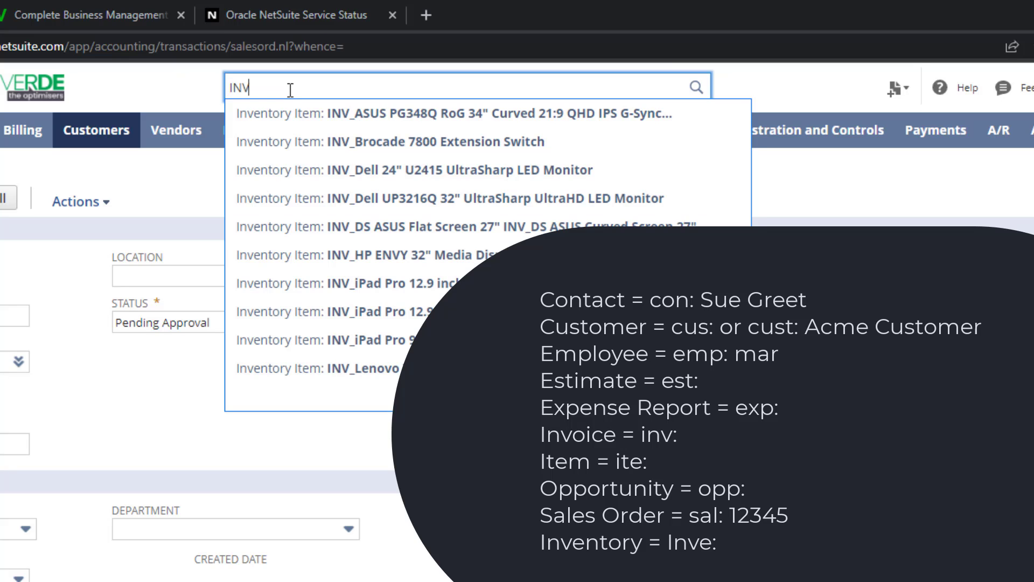
text(E: Ja)
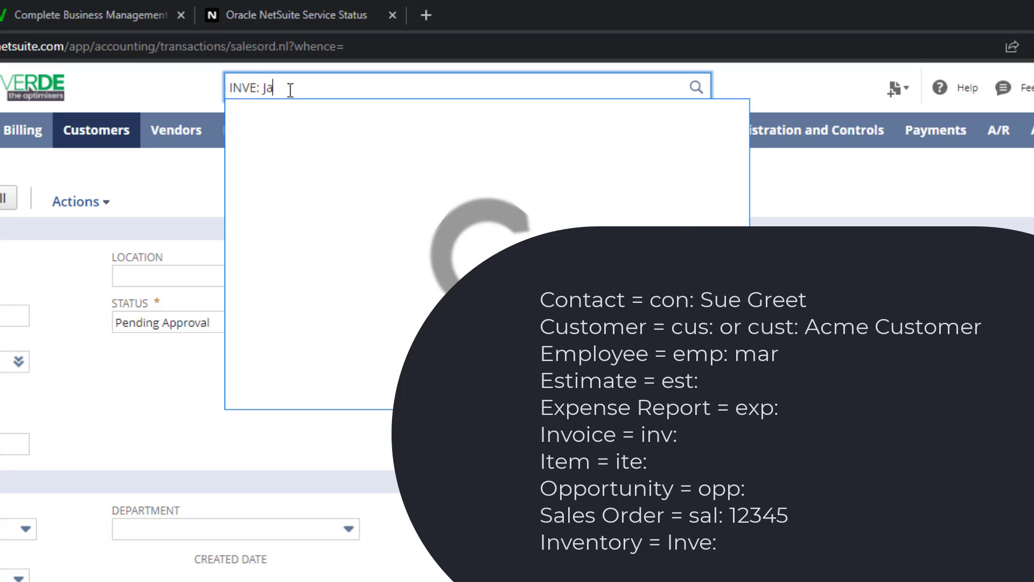
text(ck)
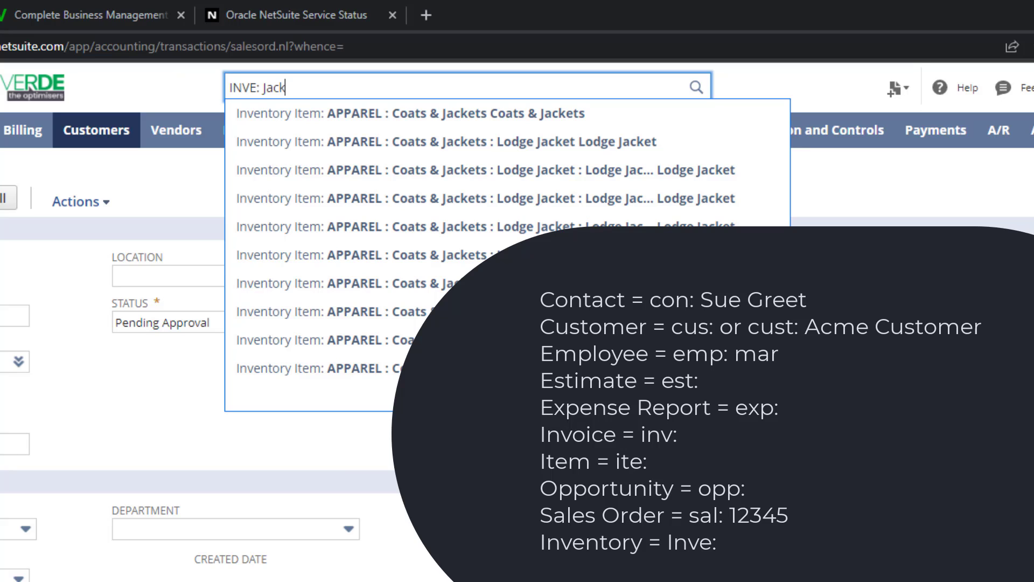
Run an exact-match global search for 'maton' in single quotes.
triple_click(325, 87)
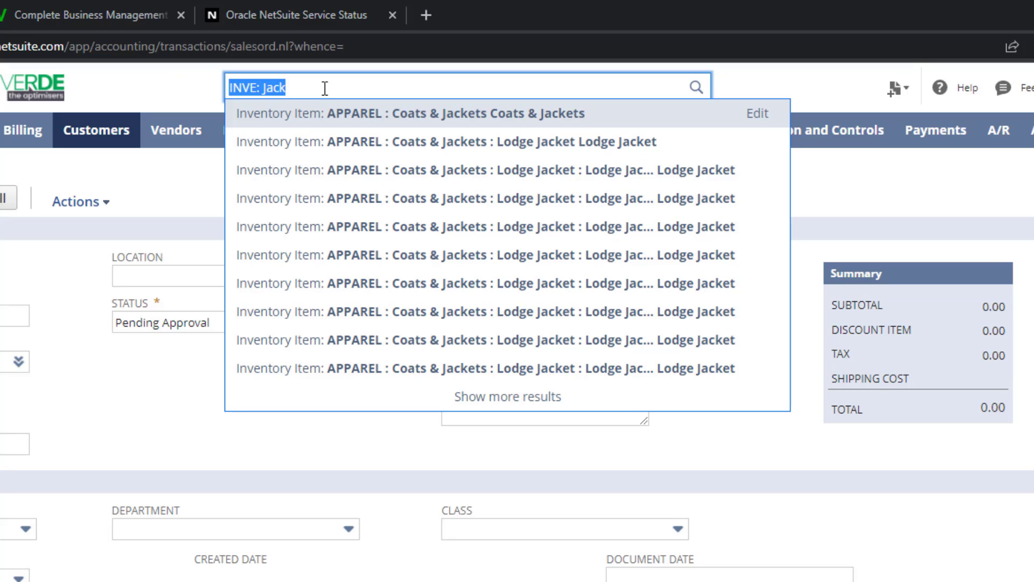
key(BackSpace)
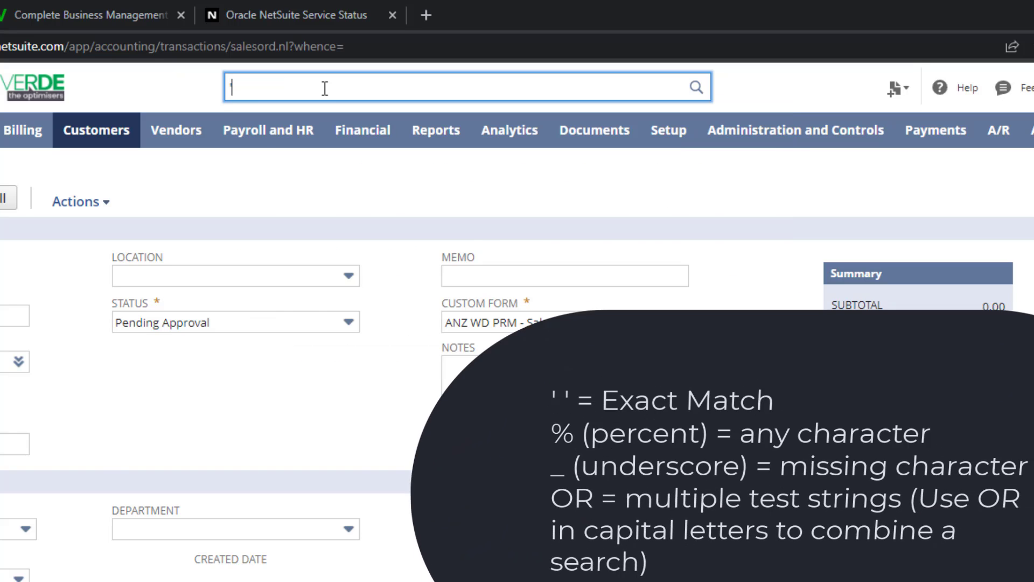
text('maton')
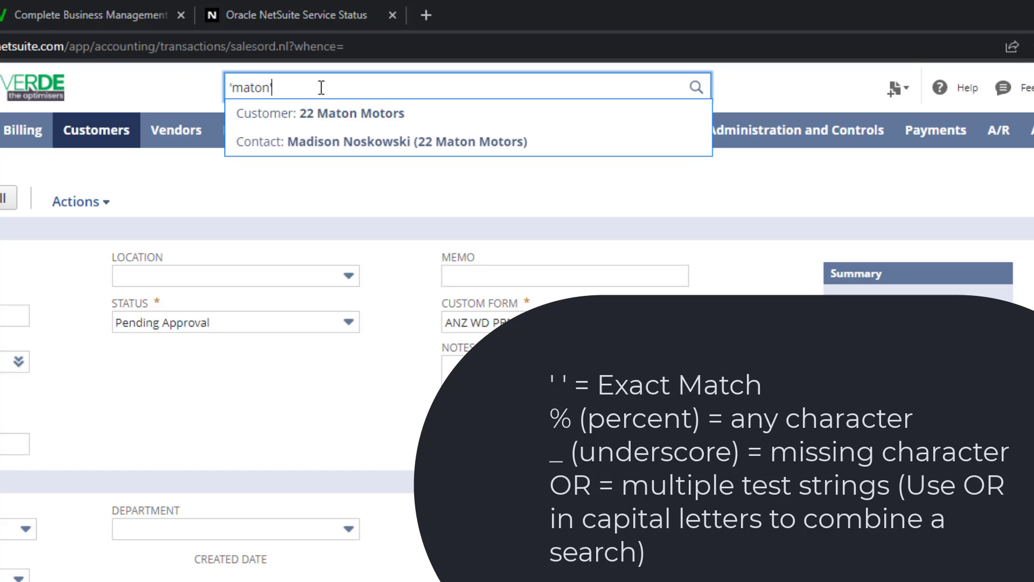
Search globally for invoices using the percent wildcard with "INV: 40%" and highlight the first suggestion.
key(ctrl+a)
key(BackSpace)
text(IN)
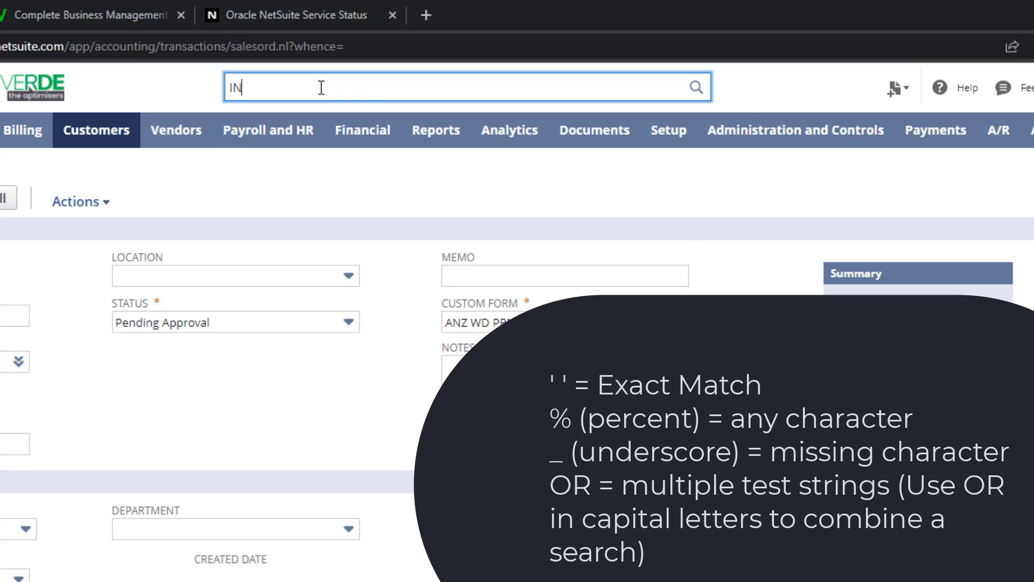
text(V: 40%)
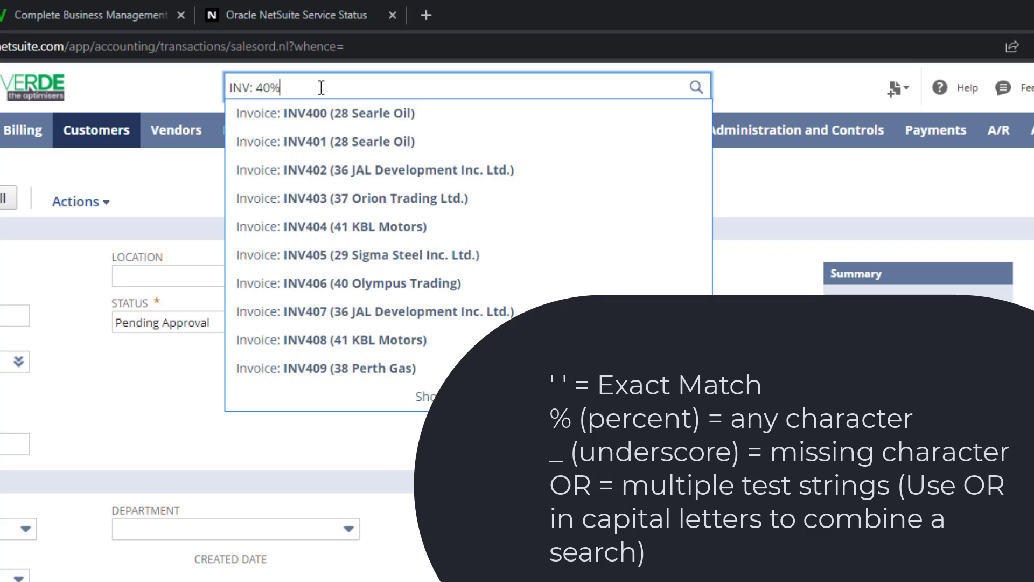
key(Down)
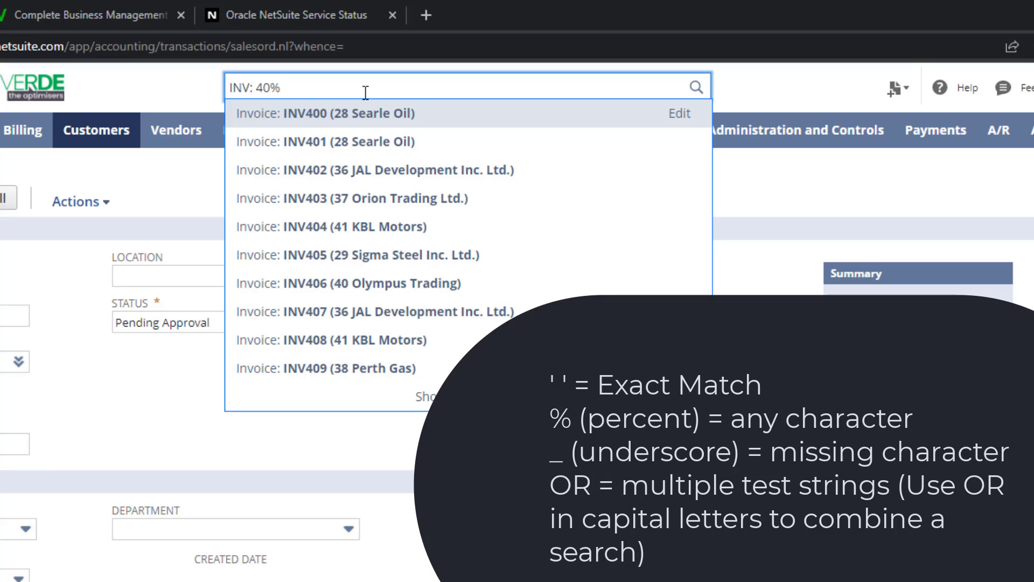
Search globally for a contact's surname, using an underscore in place of its second letter.
key(ctrl+a)
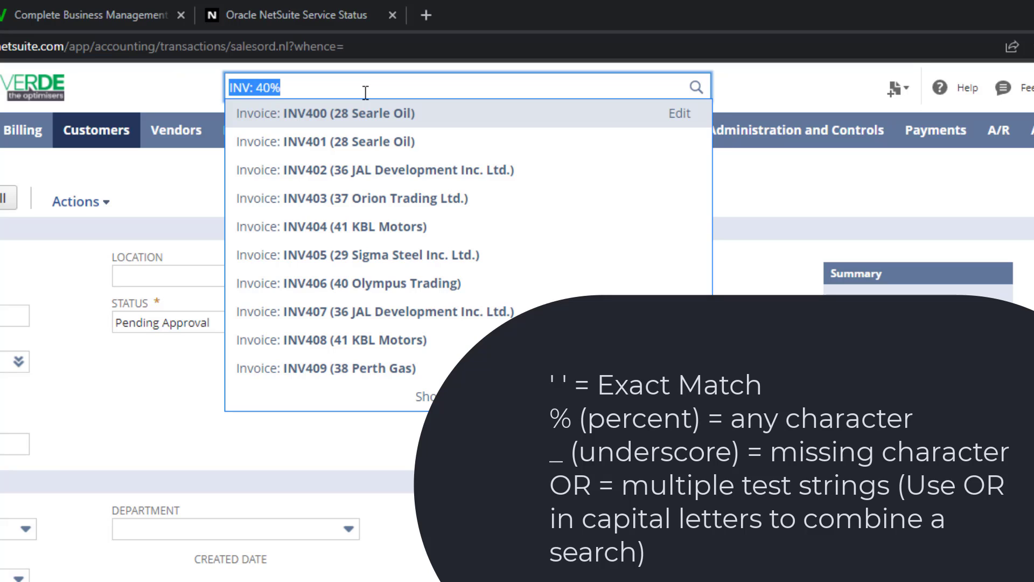
text(C_)
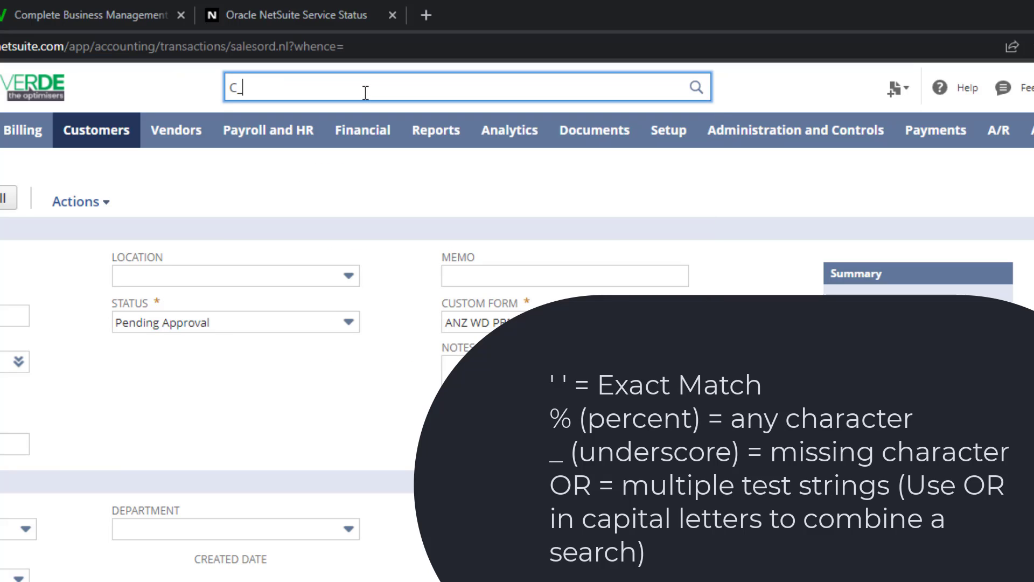
text(ute)
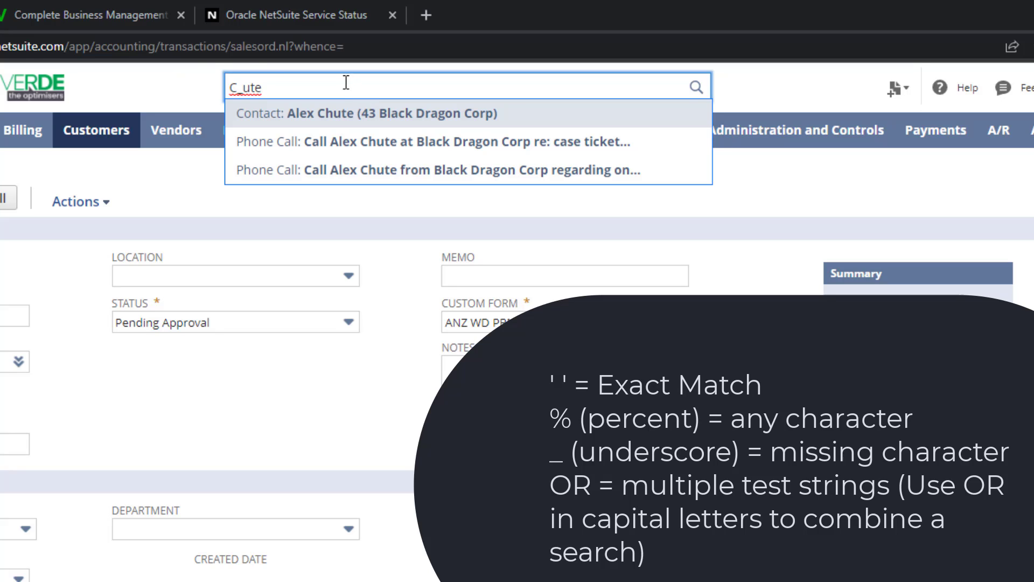
Replace the search text with "pa_ifi_" to search using underscores for the missing characters.
drag(345, 83, 209, 79)
key(BackSpace)
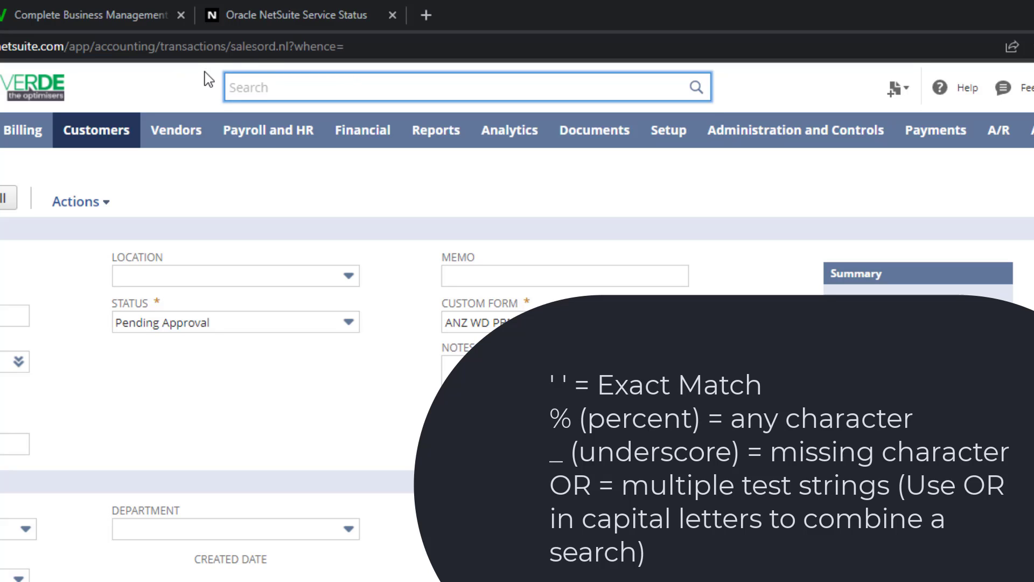
text(pa_ifi_)
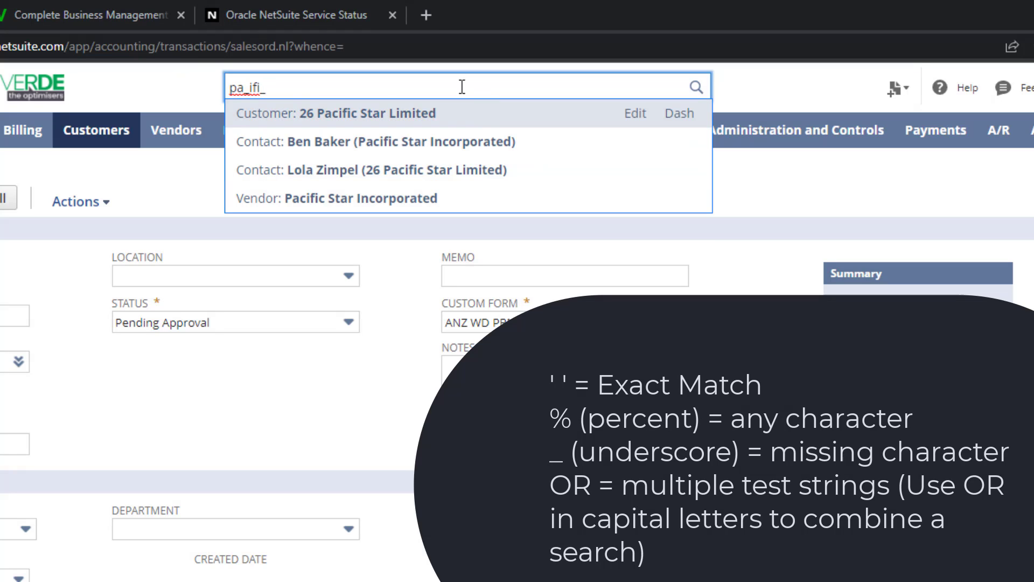
drag(303, 90, 189, 91)
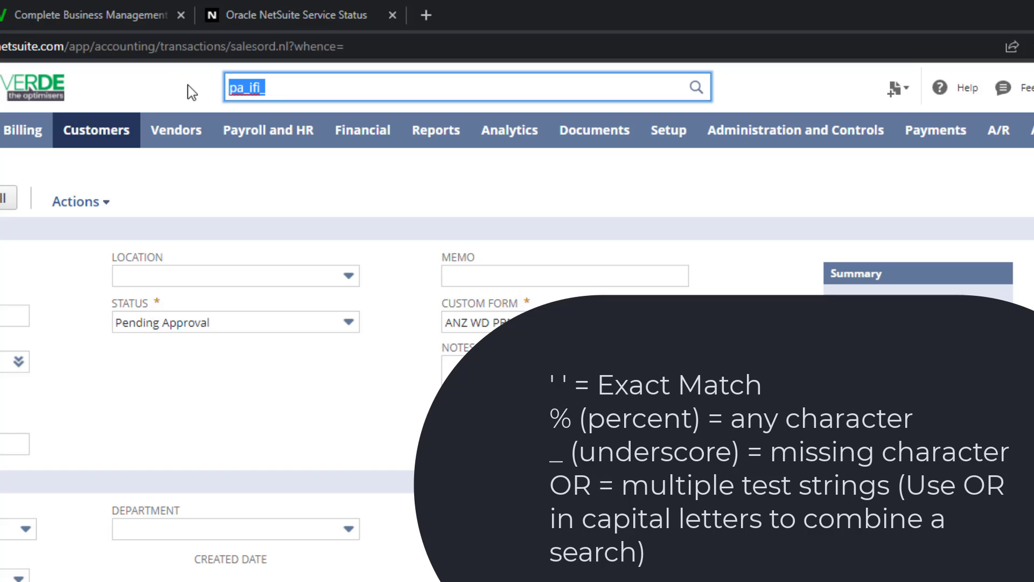
Run a global search for records matching either of two first names, joined with the OR operator.
text(caro)
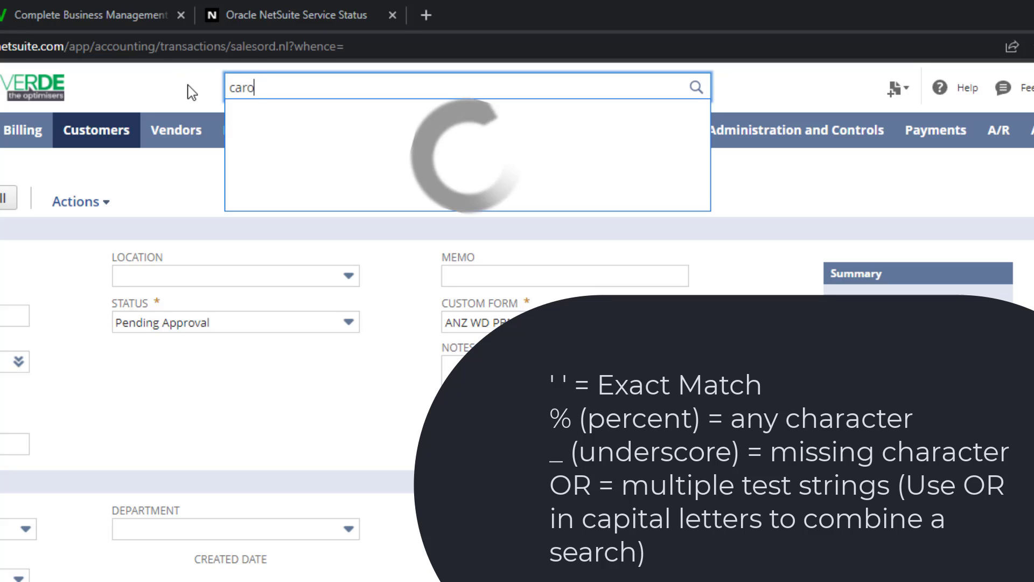
text(l OR alex)
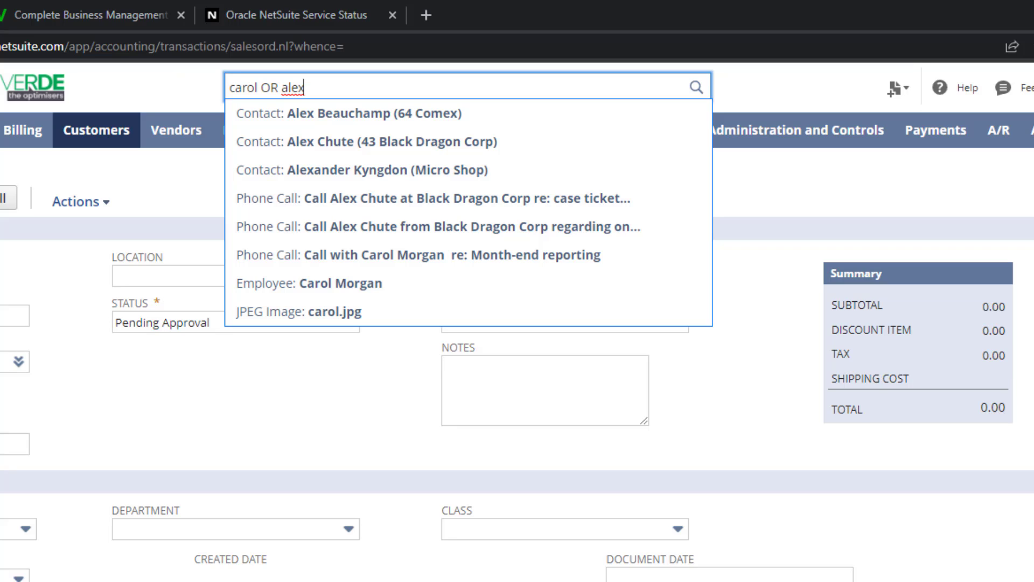
Open the employee record from the search suggestions in a new browser tab, view it, and return to the sales order.
right_click(296, 282)
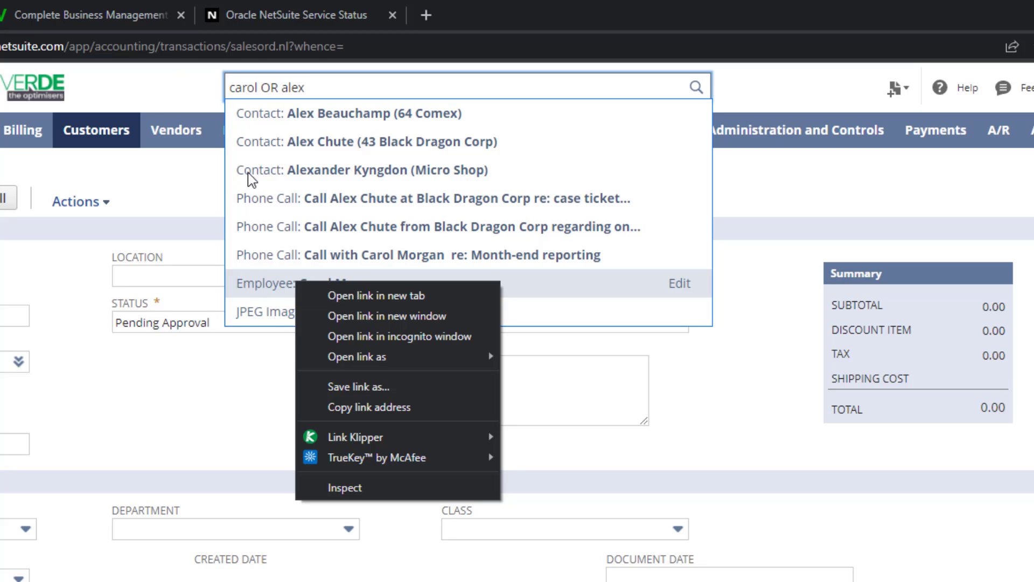
click(347, 96)
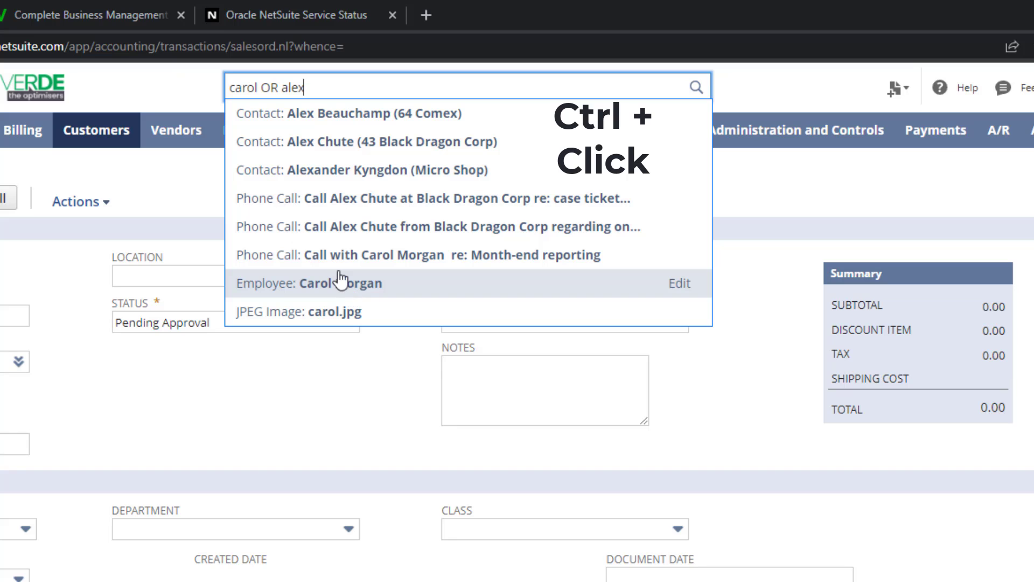
ctrl+click(359, 290)
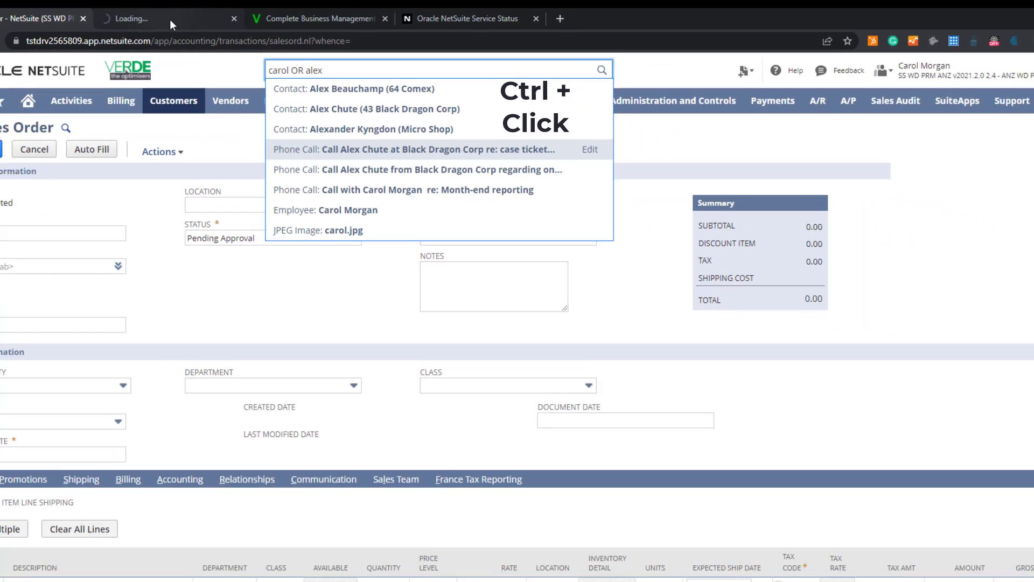
click(199, 21)
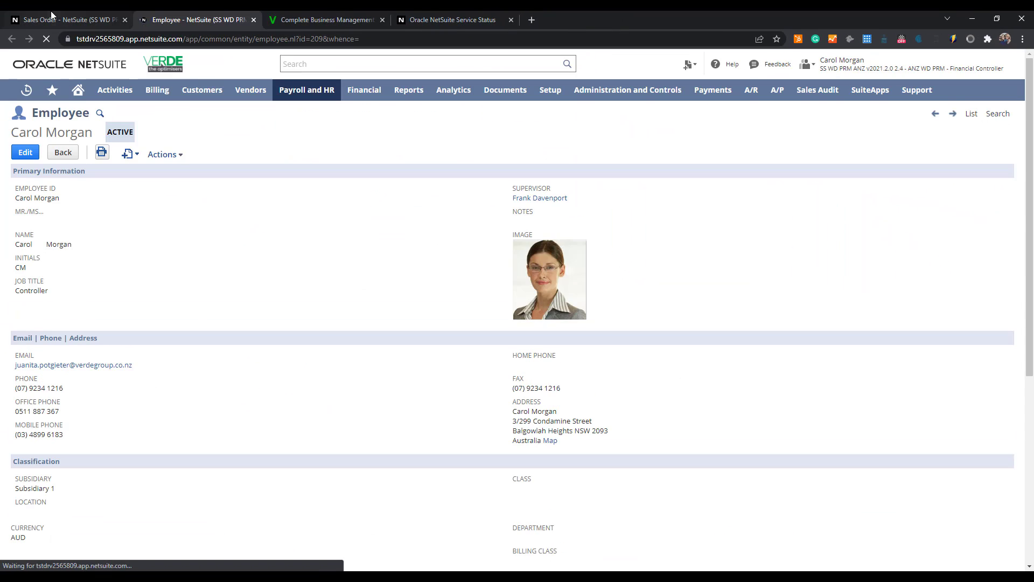
click(52, 20)
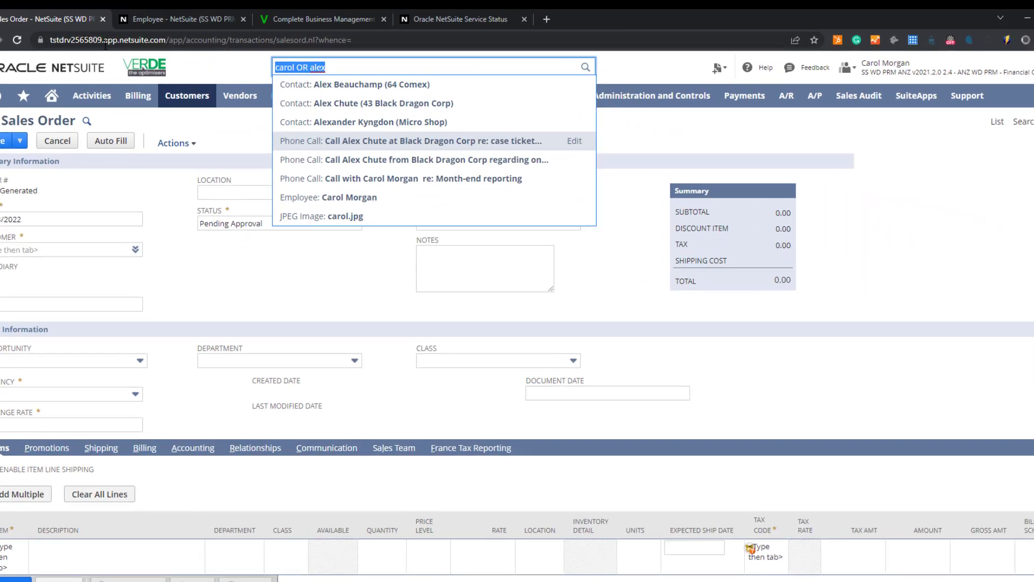
Search globally for an employee's first name with the "EMP::" prefix and open the employee results in a new tab.
text(EMP)
key(Return)
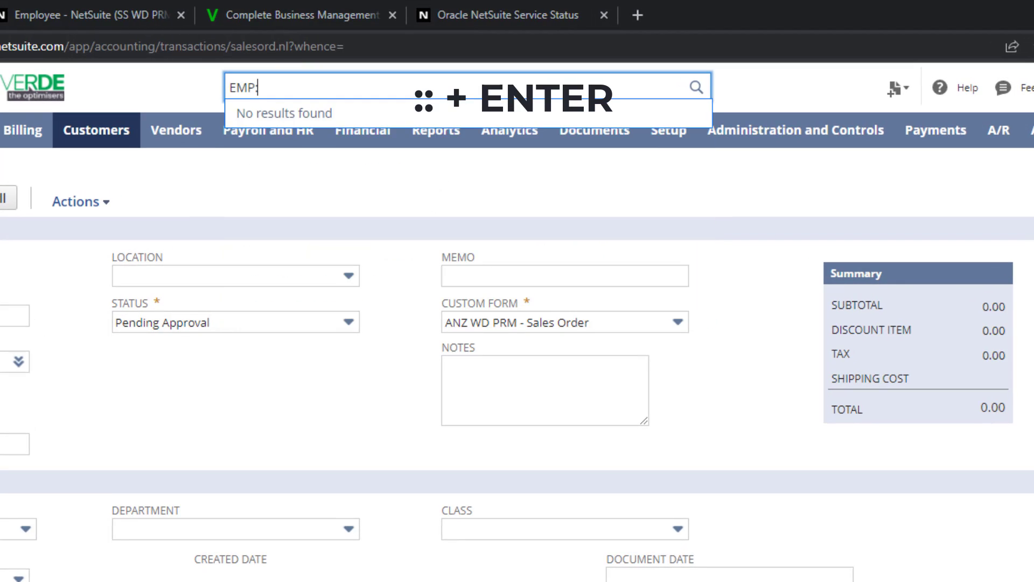
text(:: carol)
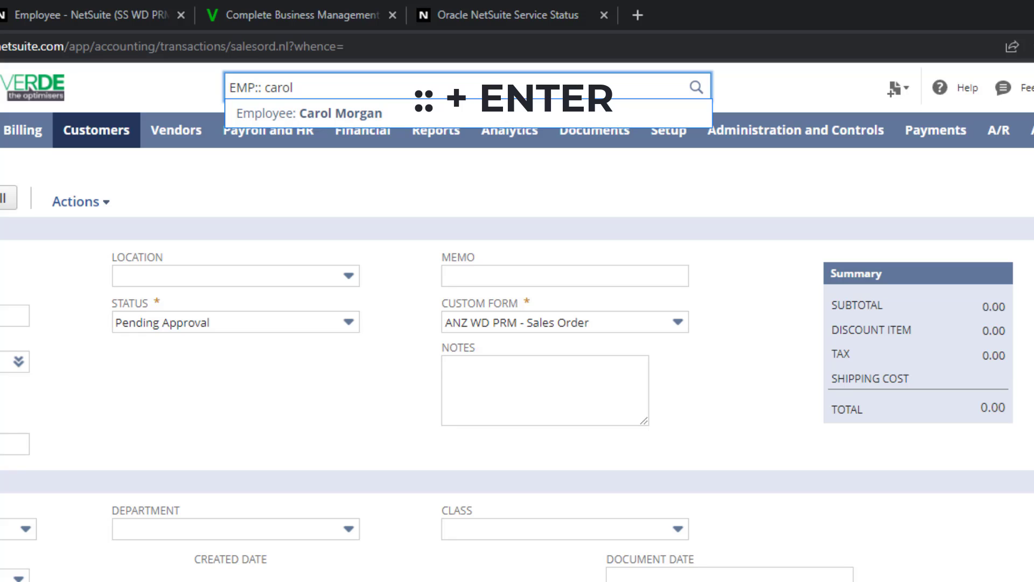
key(ctrl+Return)
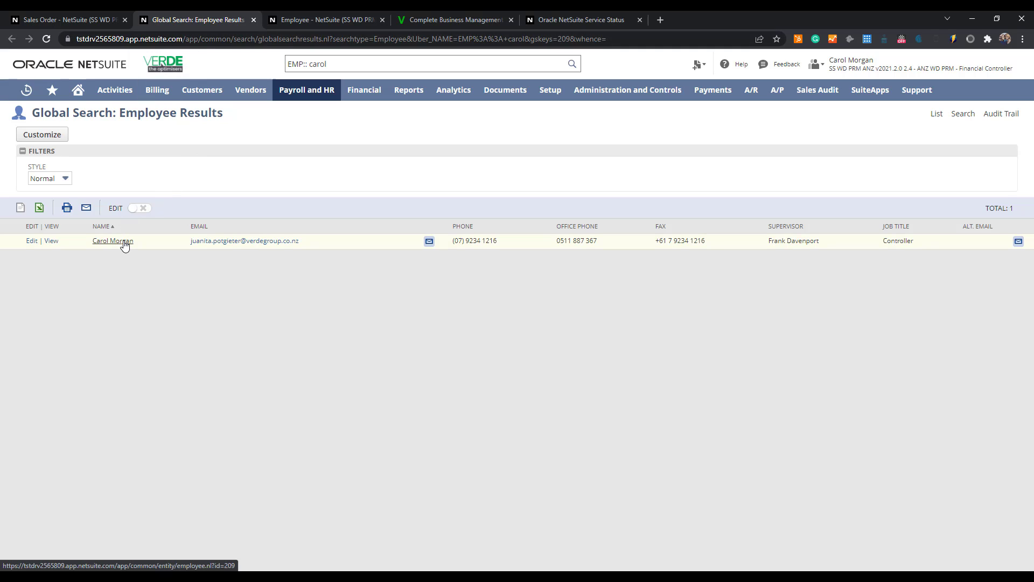
mouse_move(124, 245)
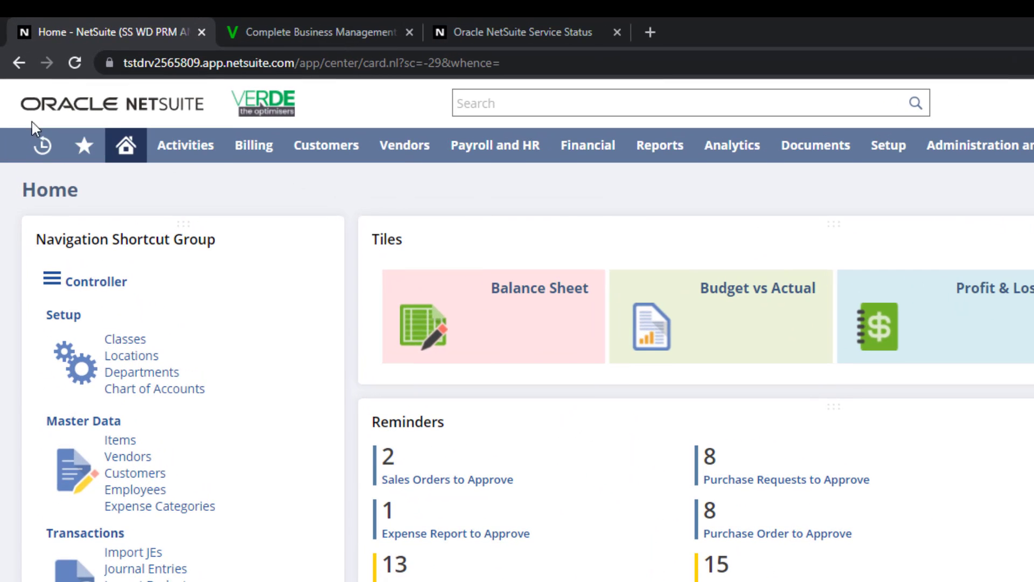
Look through the recently used records and open the full list of all recent records.
mouse_move(47, 152)
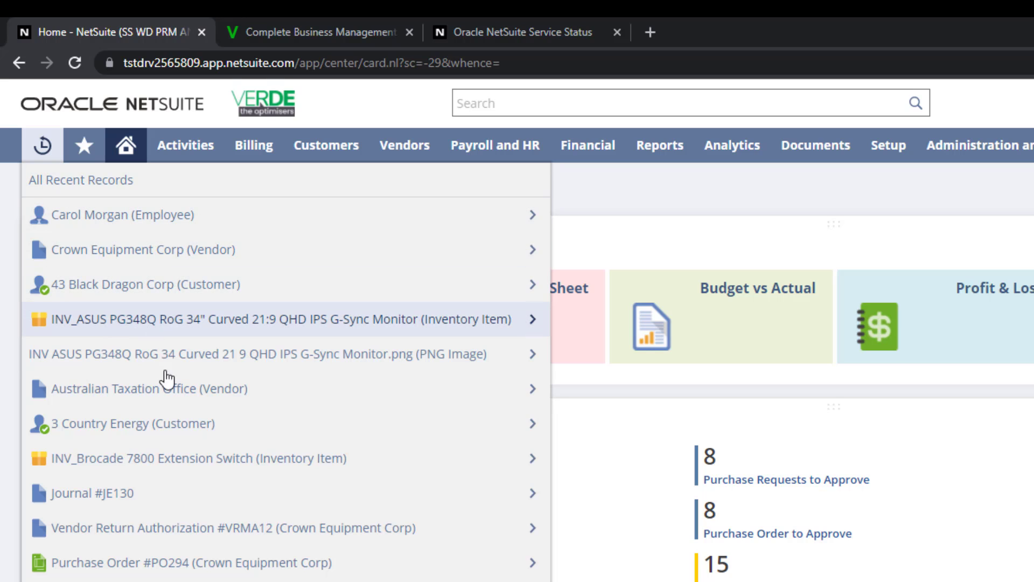
mouse_move(210, 466)
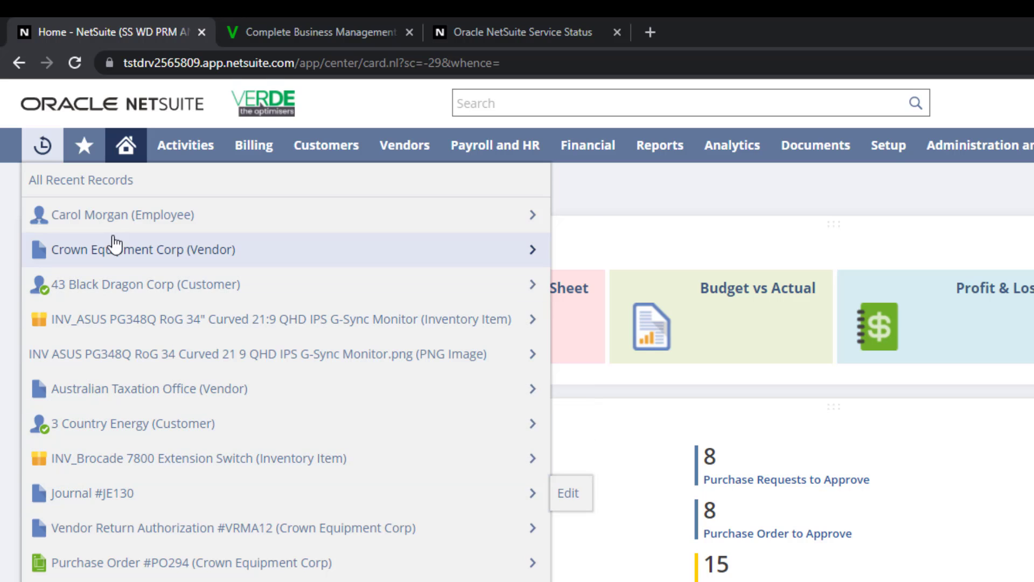
click(89, 181)
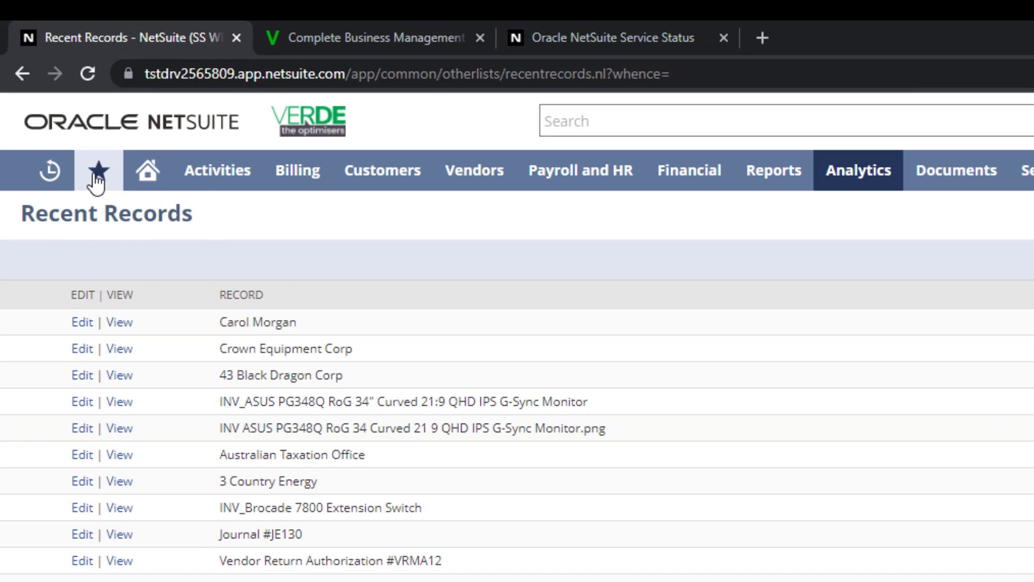
Open the shortcuts setup, and from Home visit the Verde Website shortcut and close its browser tab.
mouse_move(97, 182)
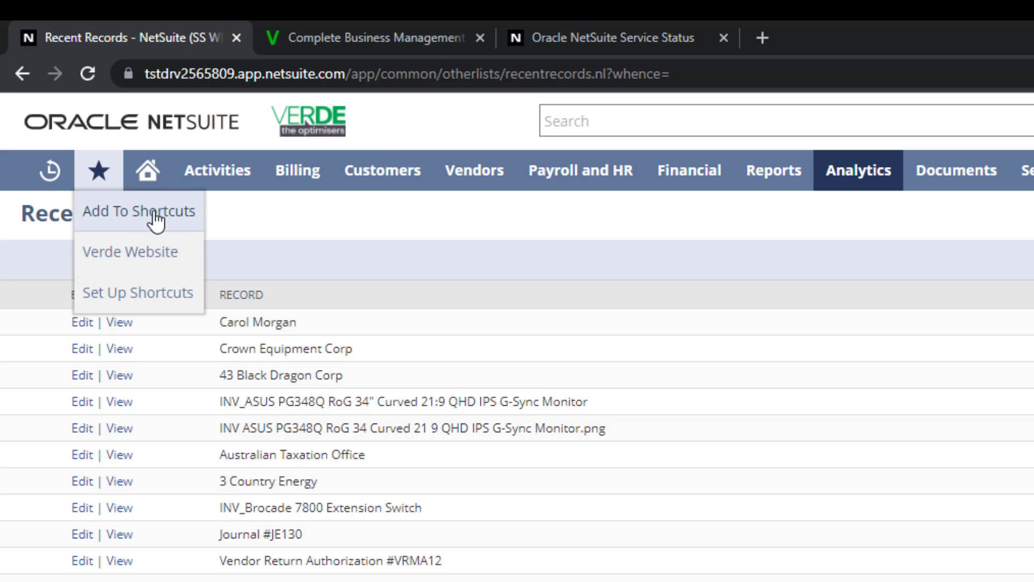
click(154, 291)
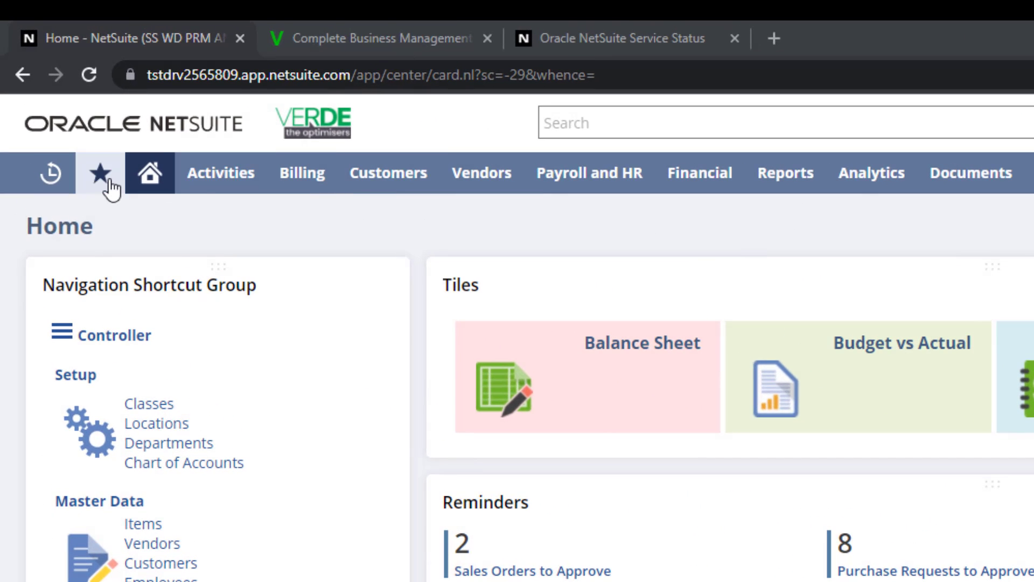
mouse_move(110, 183)
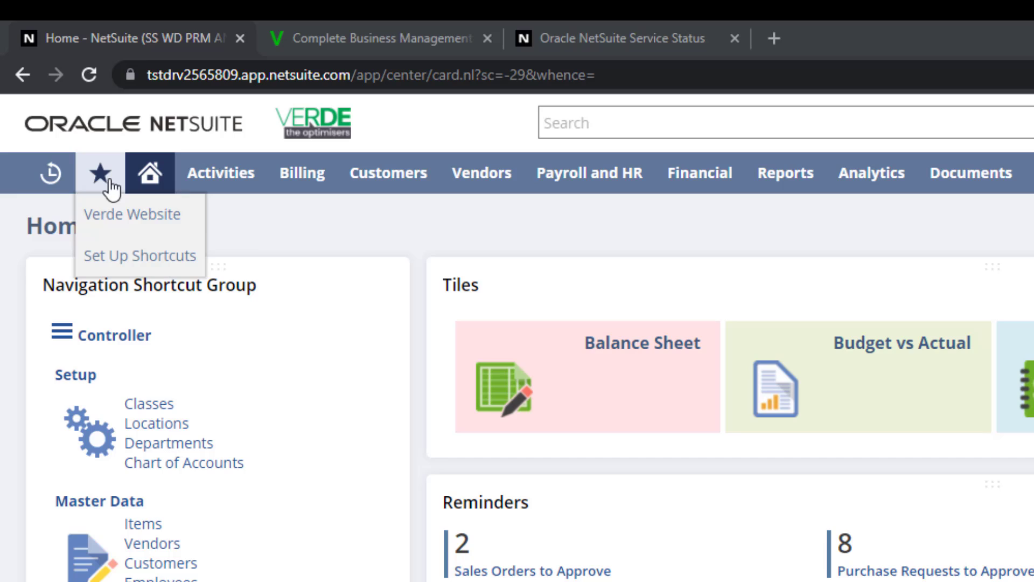
click(168, 236)
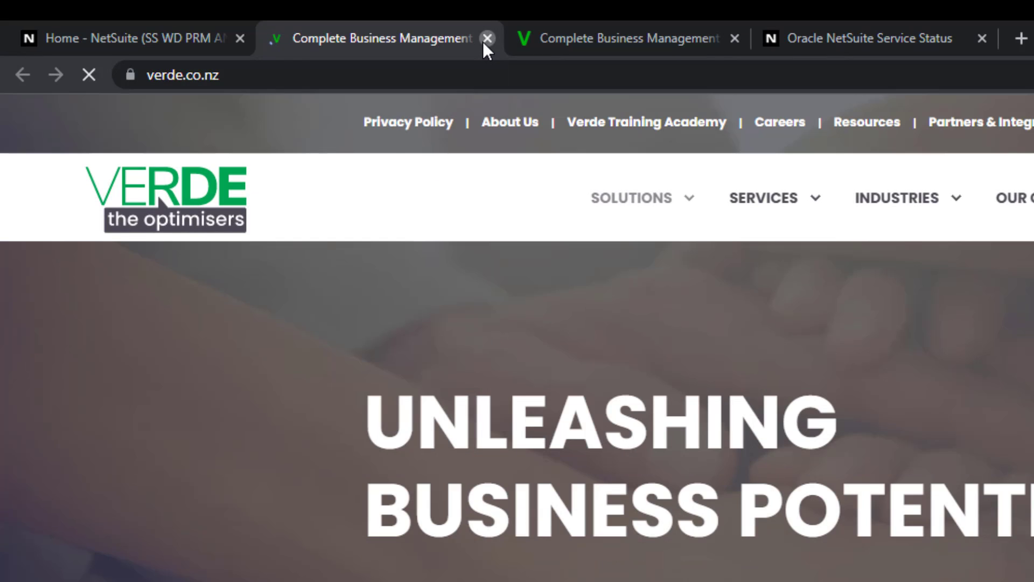
click(485, 41)
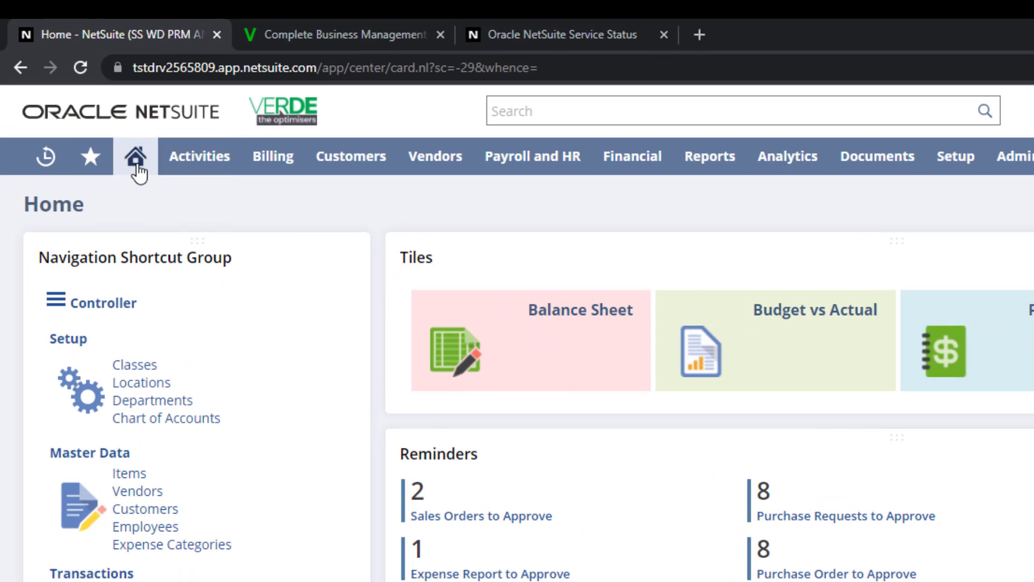
Set the color theme to Basic : Moss Green in the appearance preferences and save.
mouse_move(139, 172)
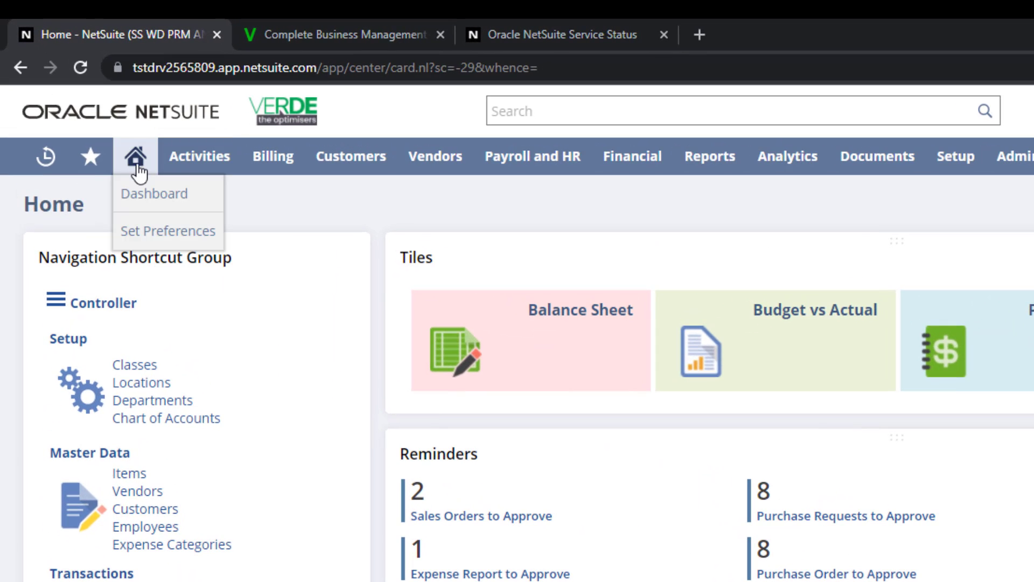
click(171, 236)
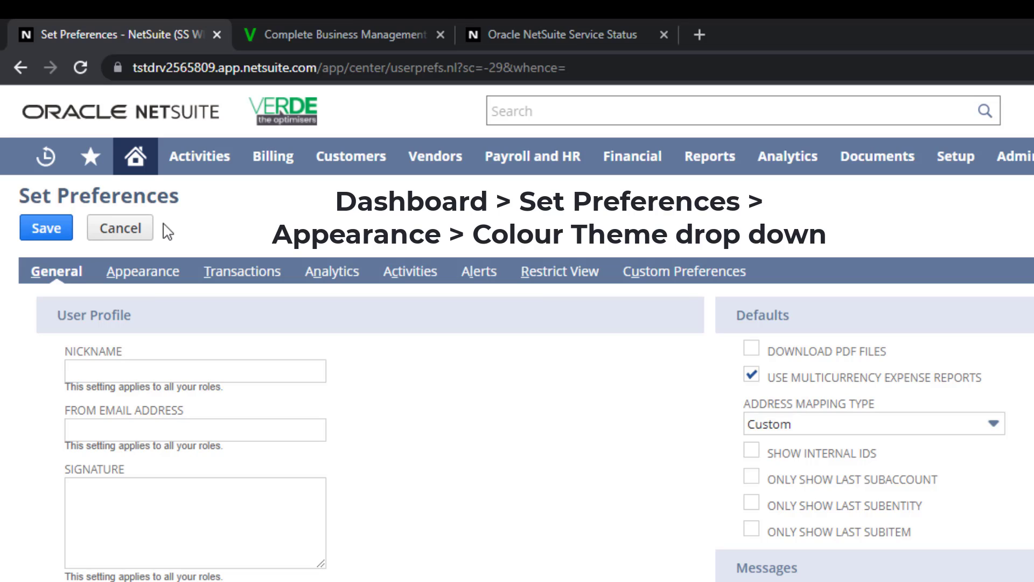
click(147, 276)
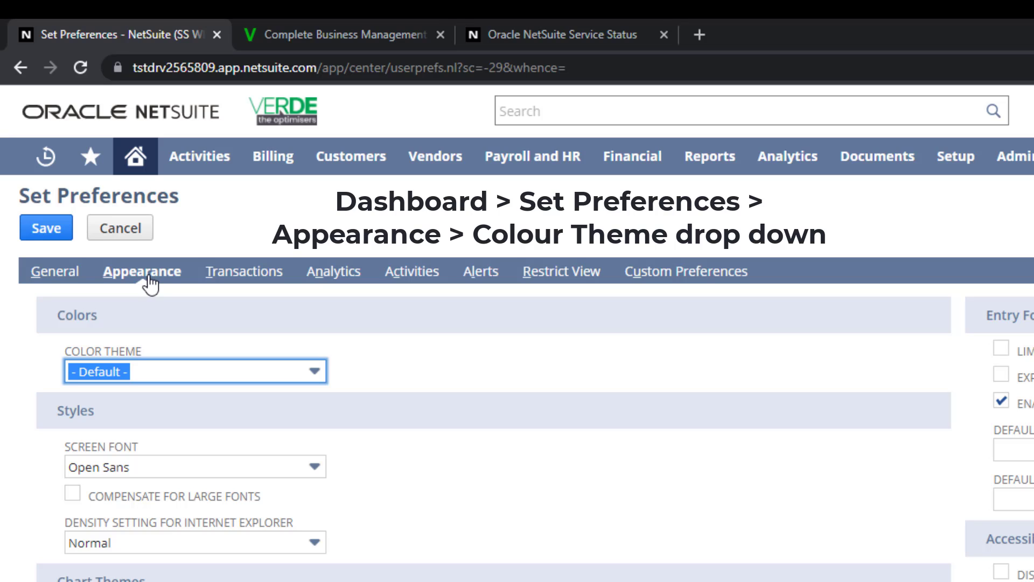
click(317, 378)
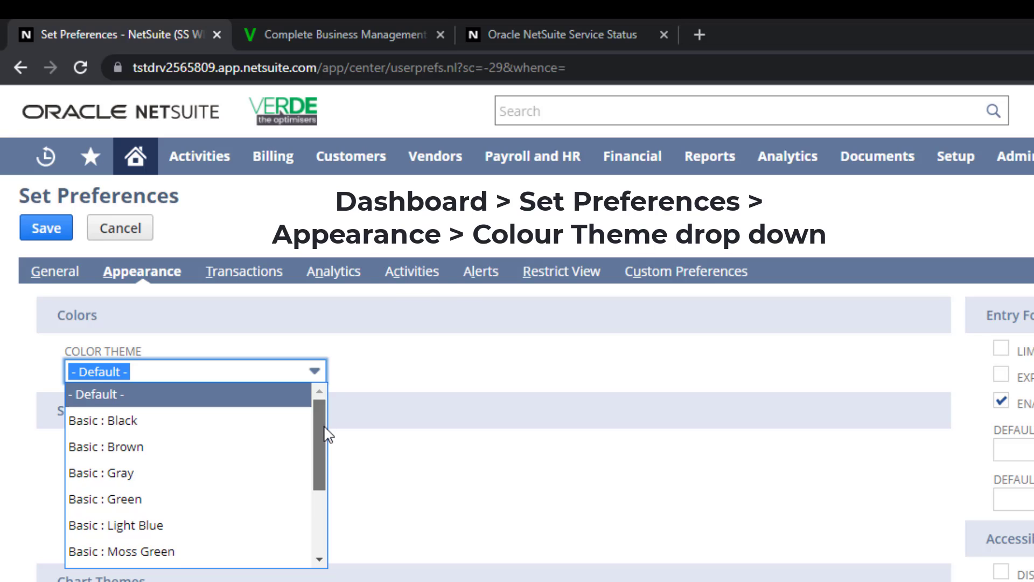
scroll(326, 434, down, 1)
mouse_move(332, 443)
mouse_down()
mouse_move(338, 492)
mouse_move(333, 462)
mouse_move(316, 456)
mouse_up()
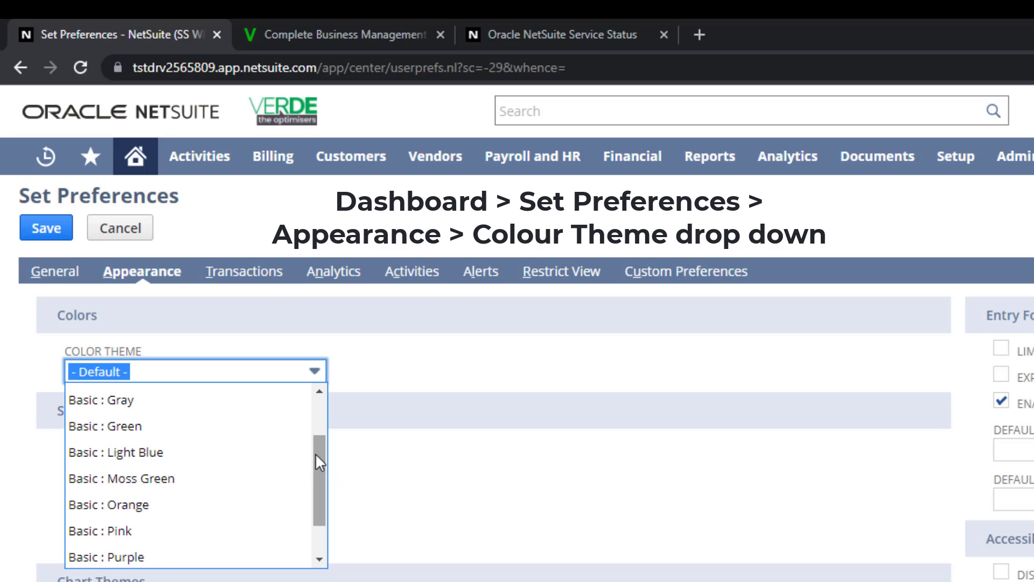
click(267, 485)
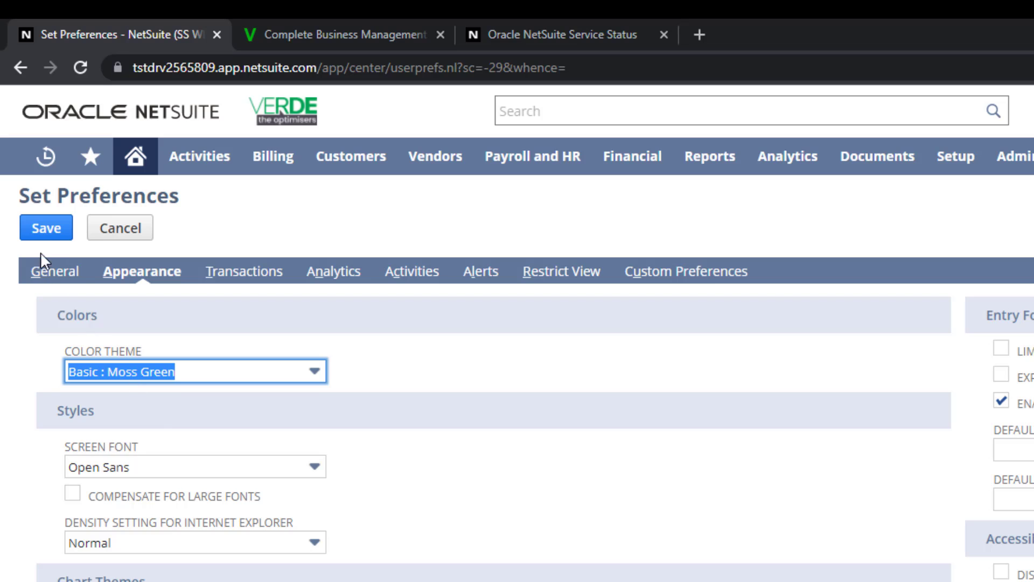
click(39, 234)
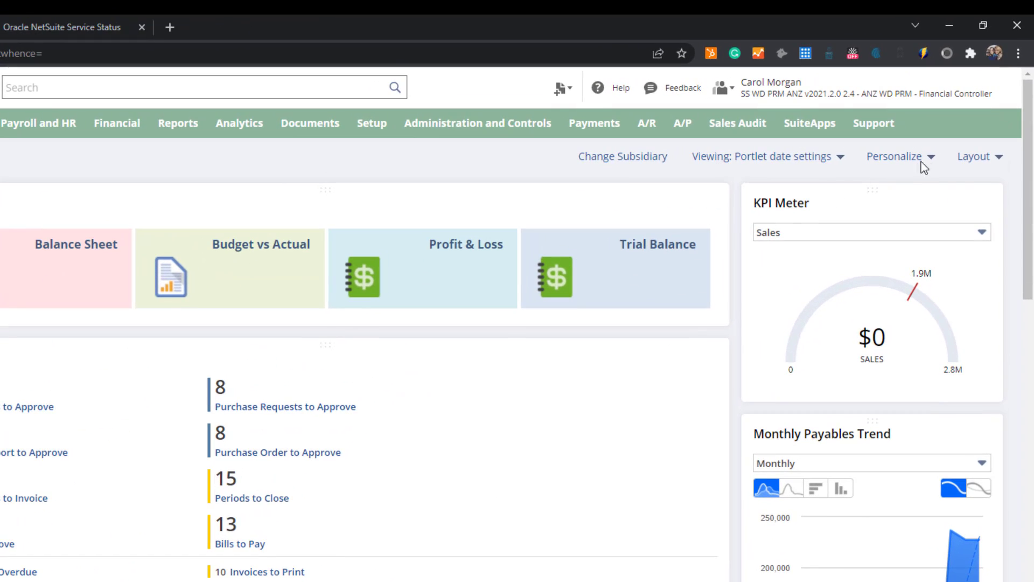
Personalize the Home dashboard by reviewing the SuiteApps and currently used content and adding the New Release portlet from the standard content.
click(910, 144)
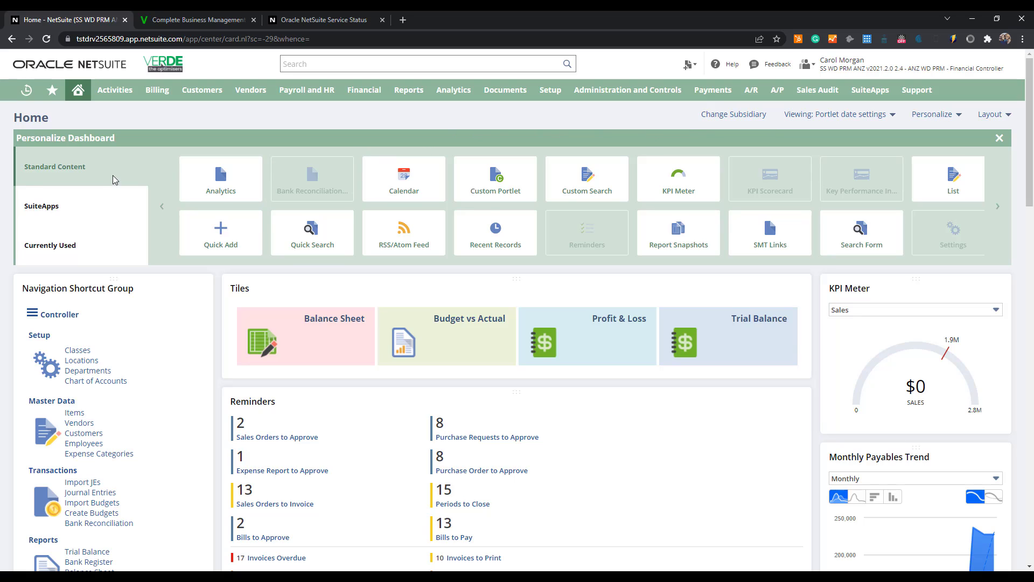
click(83, 211)
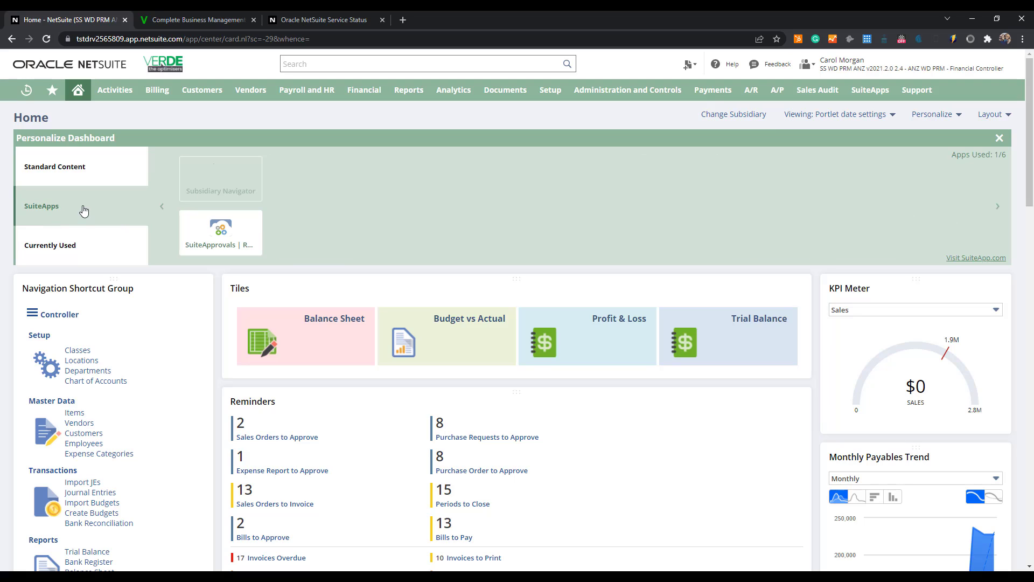
click(92, 248)
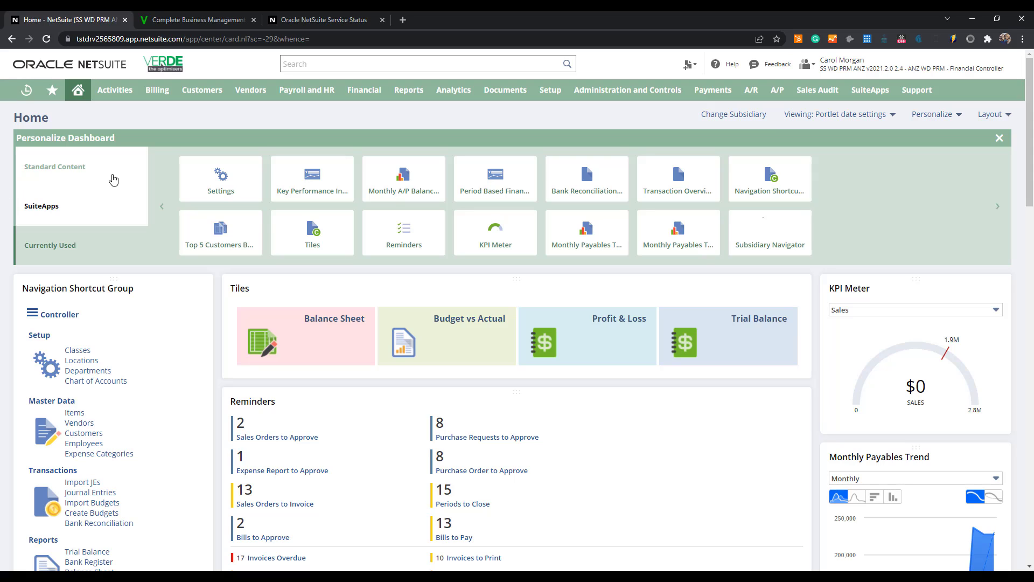
click(113, 179)
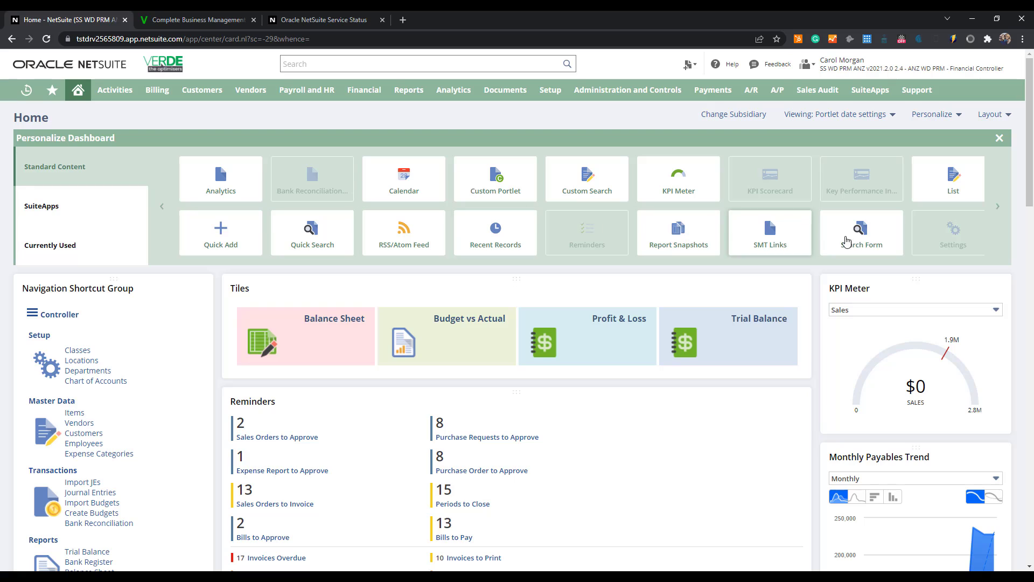
click(998, 209)
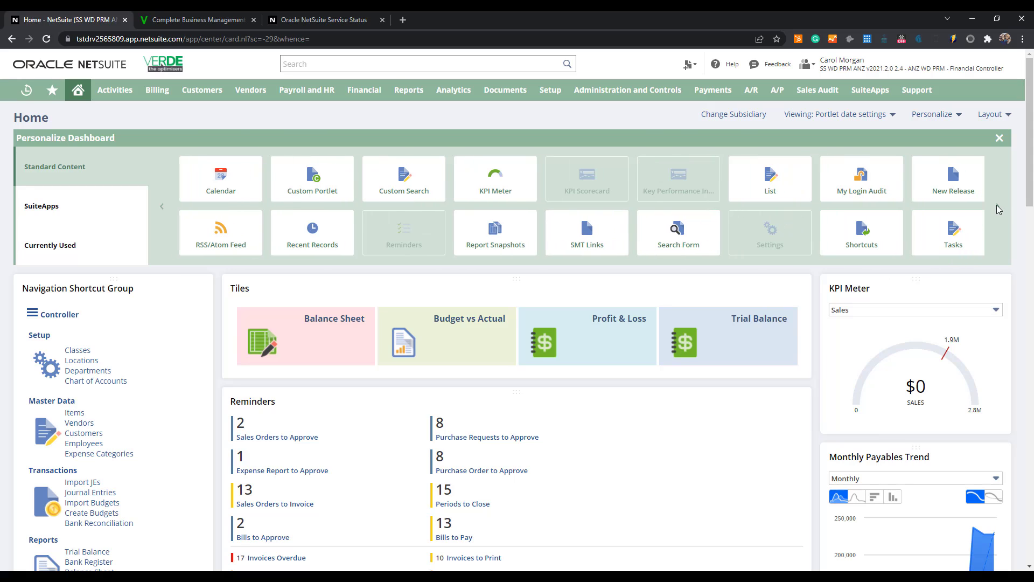
click(933, 180)
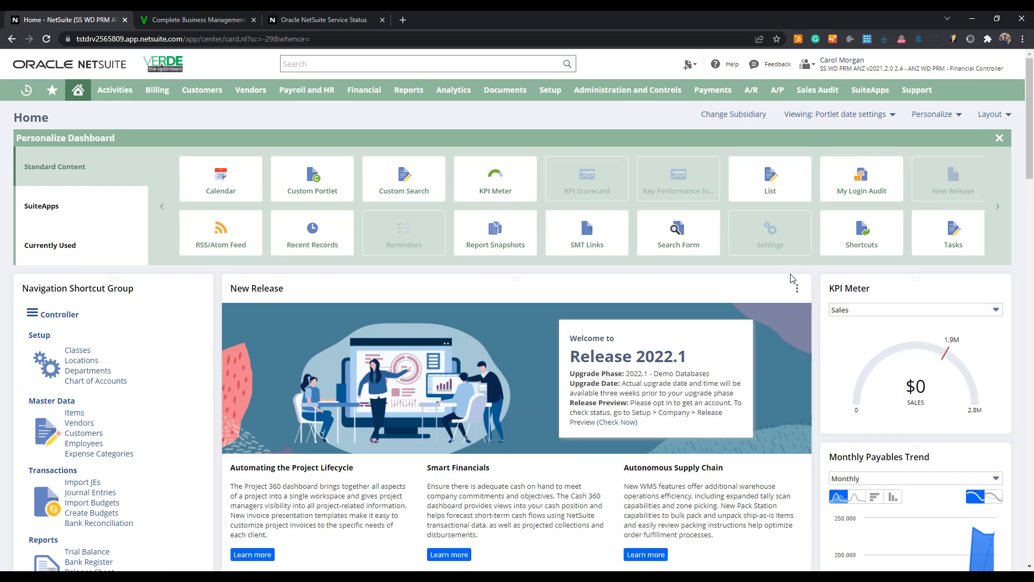
click(999, 138)
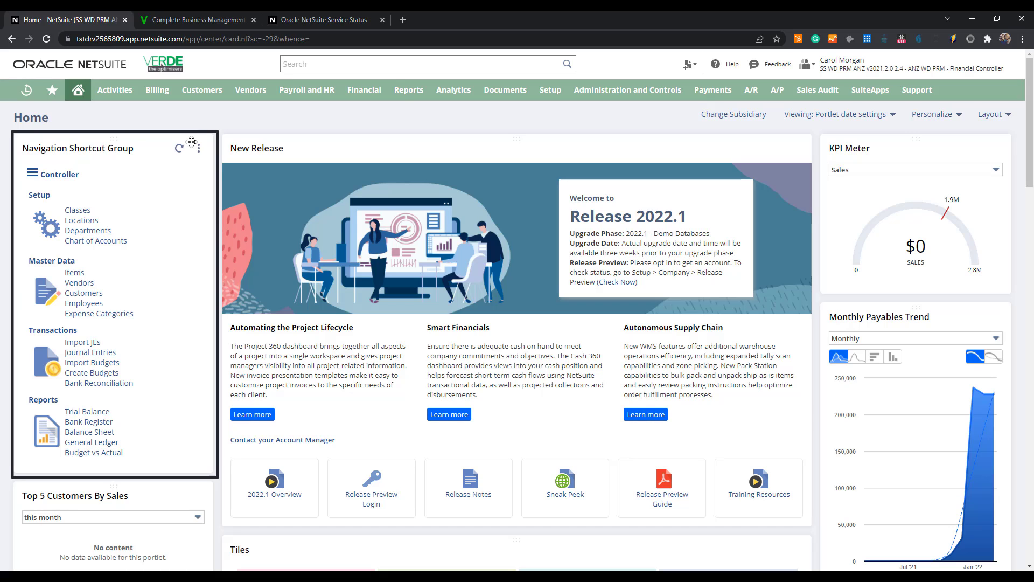
Switch the Navigation Shortcut Group to Inventory Manager, open its Inventory Status report, and return to the Home dashboard.
click(199, 148)
click(67, 176)
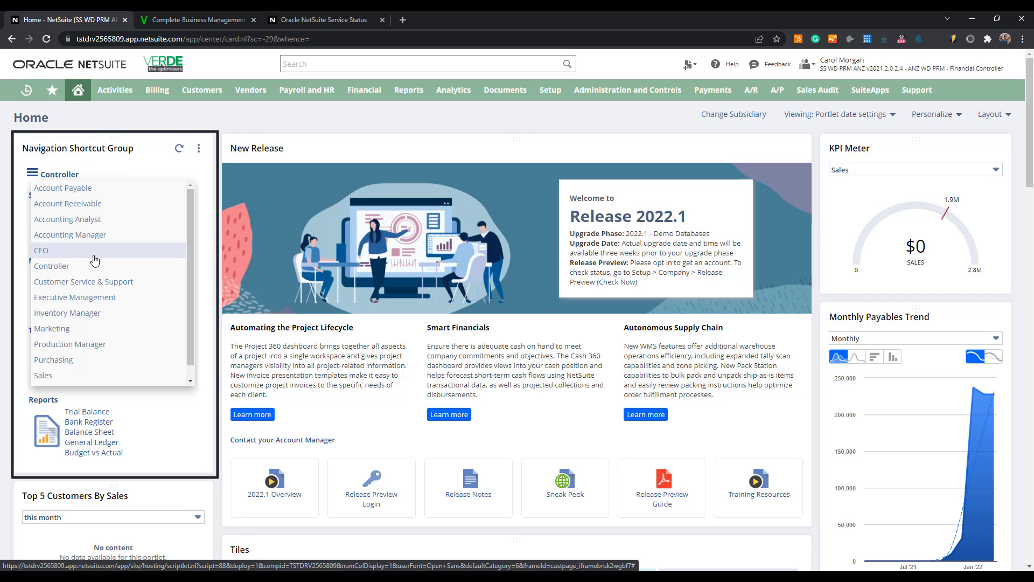
scroll(95, 270, down, 1)
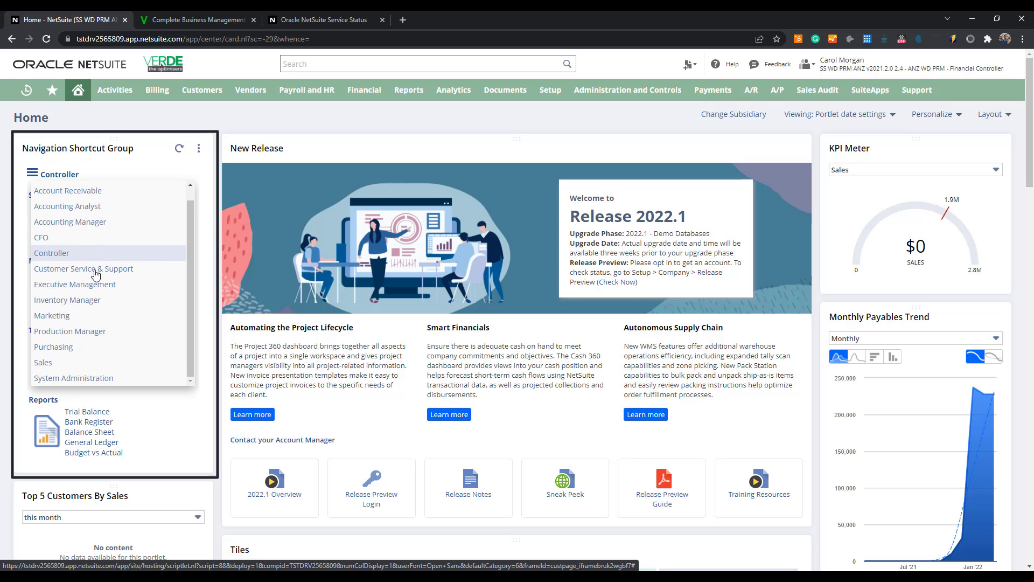
click(101, 304)
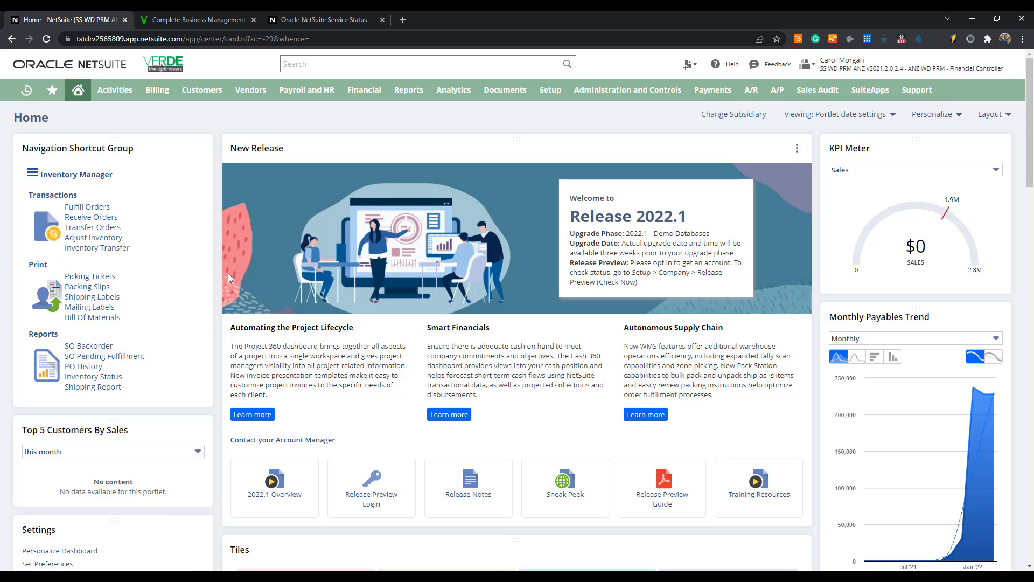
click(106, 376)
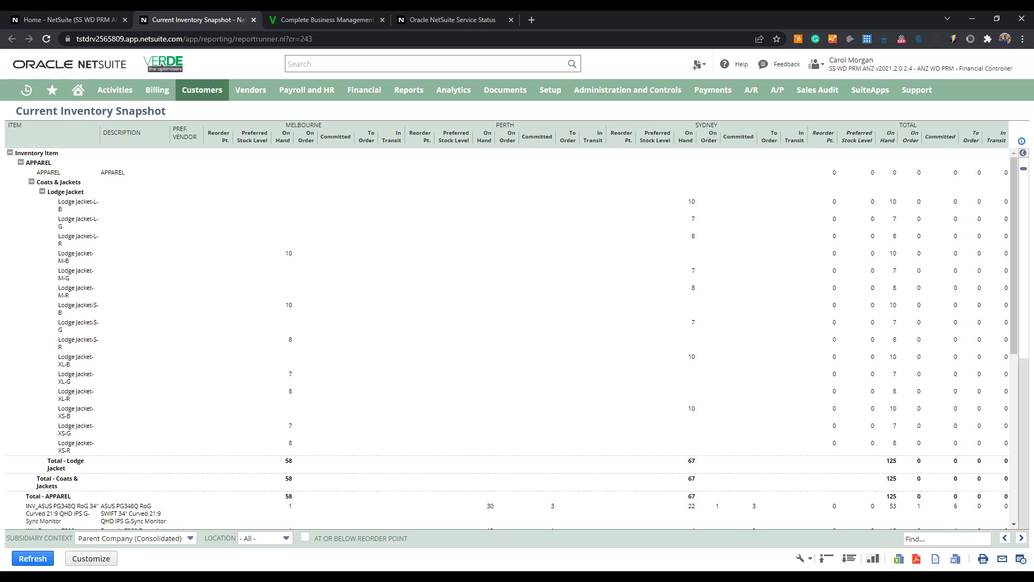
click(67, 16)
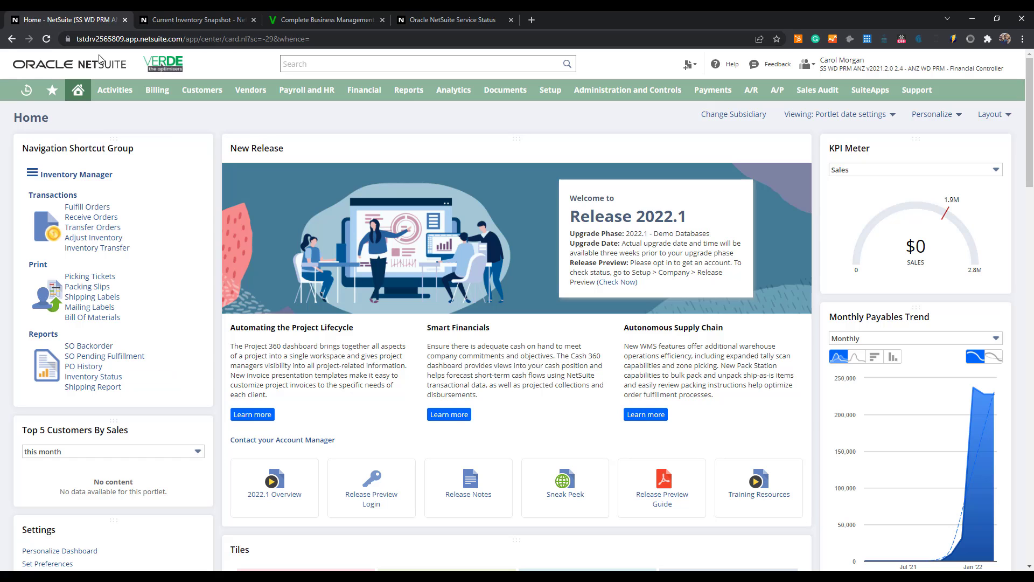
Filter the Home dashboard to Subsidiary 1 in the Subsidiary Navigator portlet.
scroll(210, 307, down, 8)
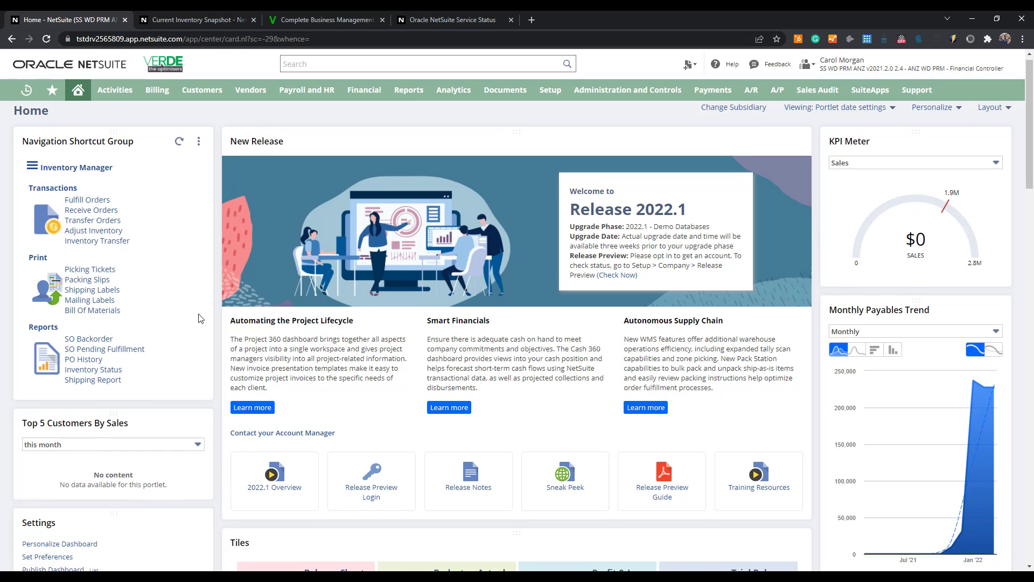
scroll(198, 317, down, 7)
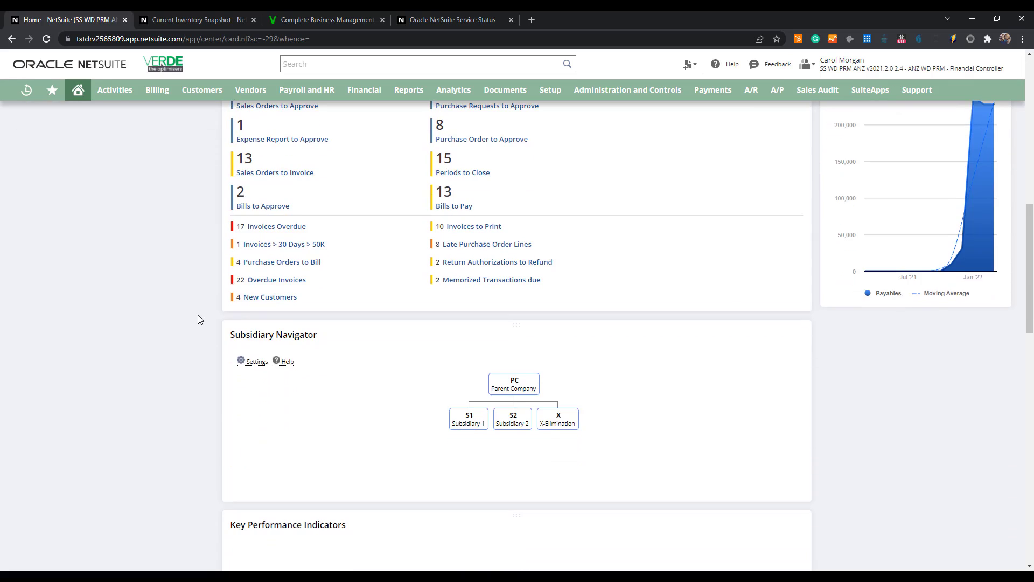
scroll(143, 283, up, 1)
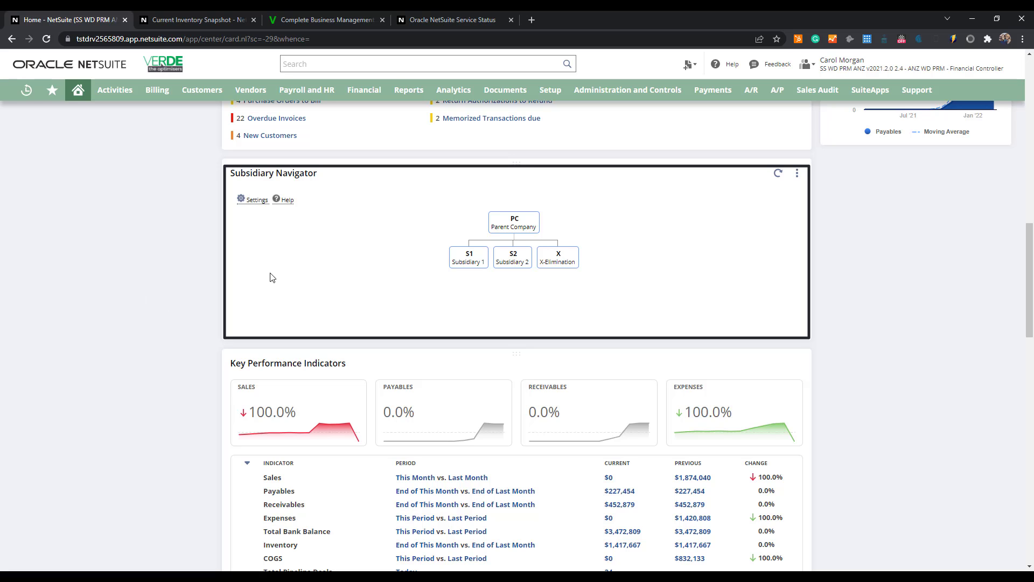
click(469, 261)
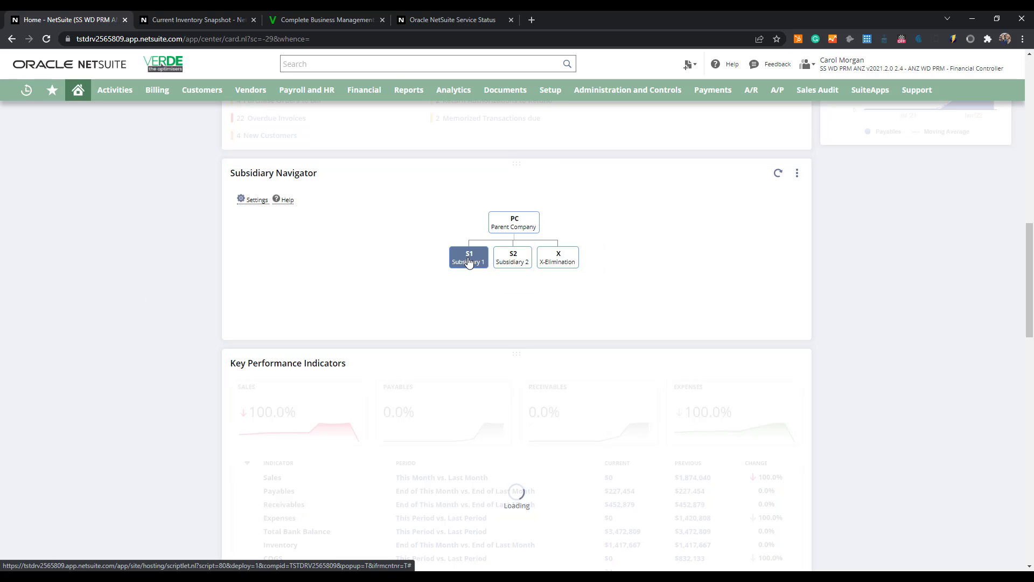
Examine the tiles, reminders, payables trends and key performance indicators on the dashboard filtered for Subsidiary 1.
scroll(354, 271, up, 2)
scroll(353, 269, up, 8)
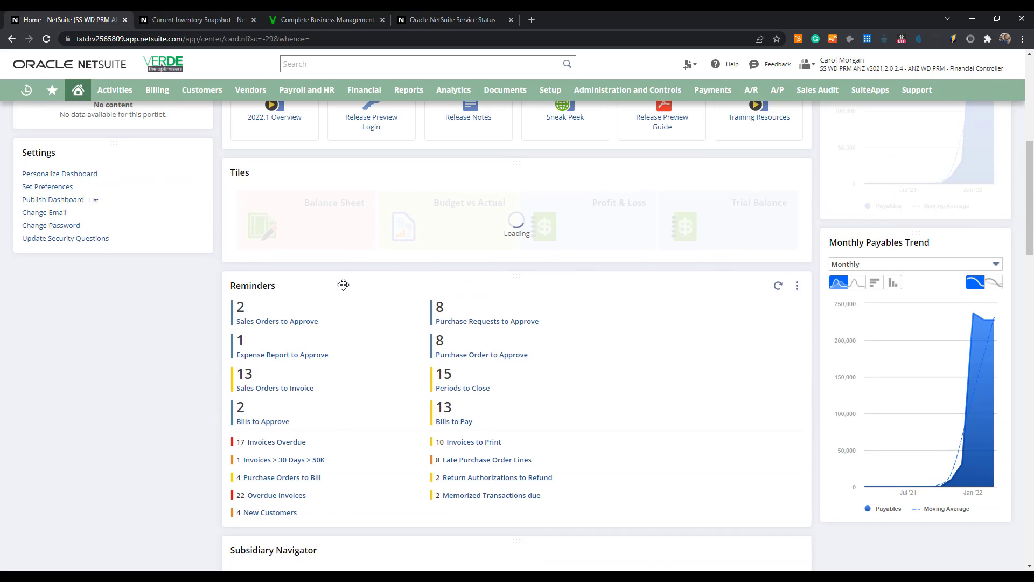
scroll(345, 289, up, 1)
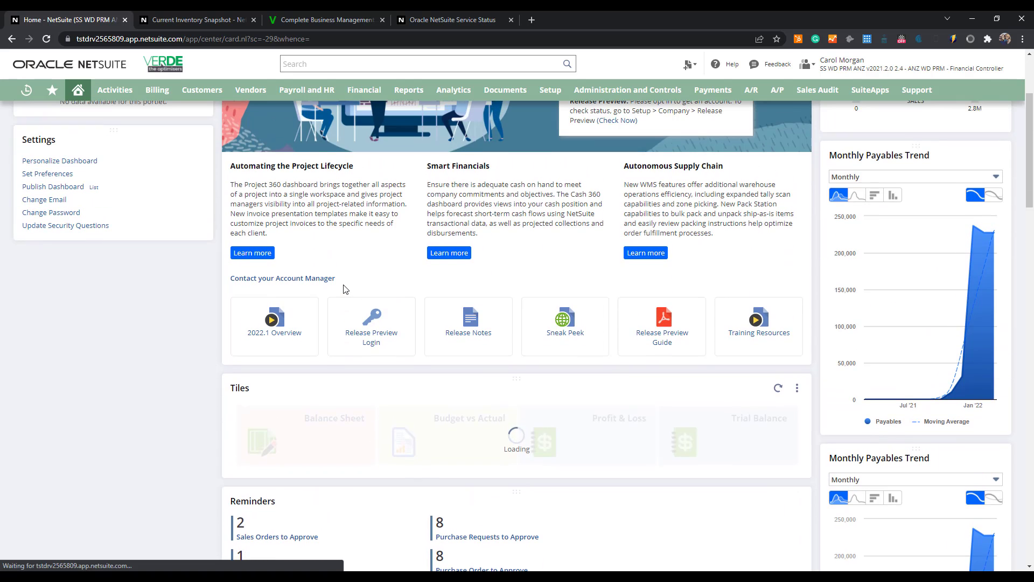
scroll(345, 289, down, 2)
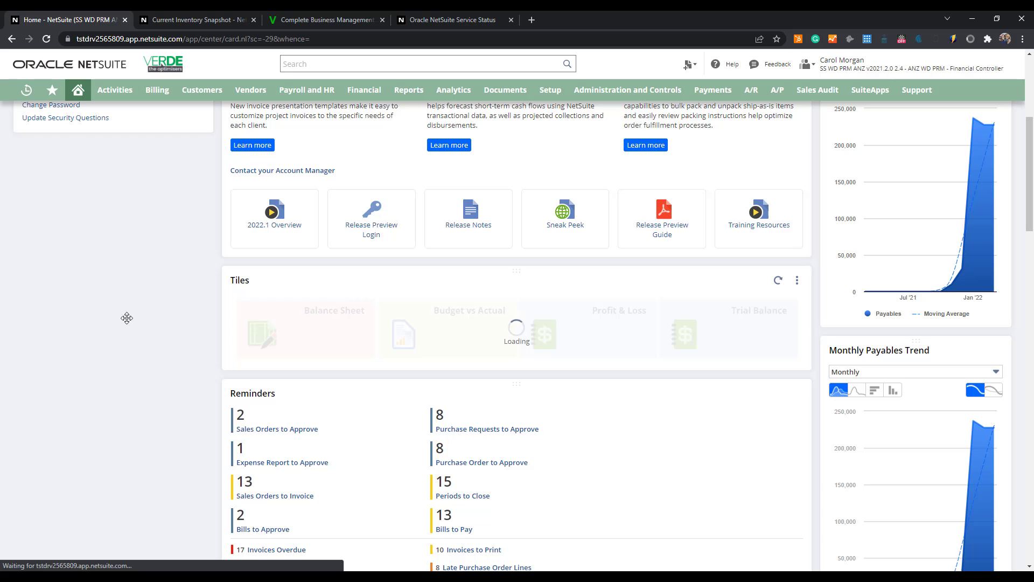
scroll(134, 329, down, 5)
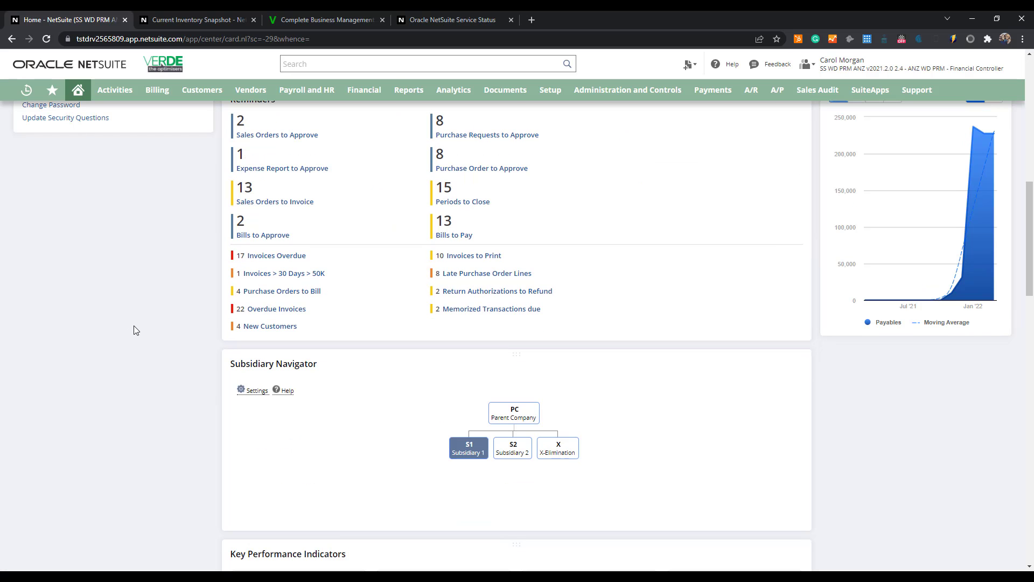
scroll(135, 330, up, 10)
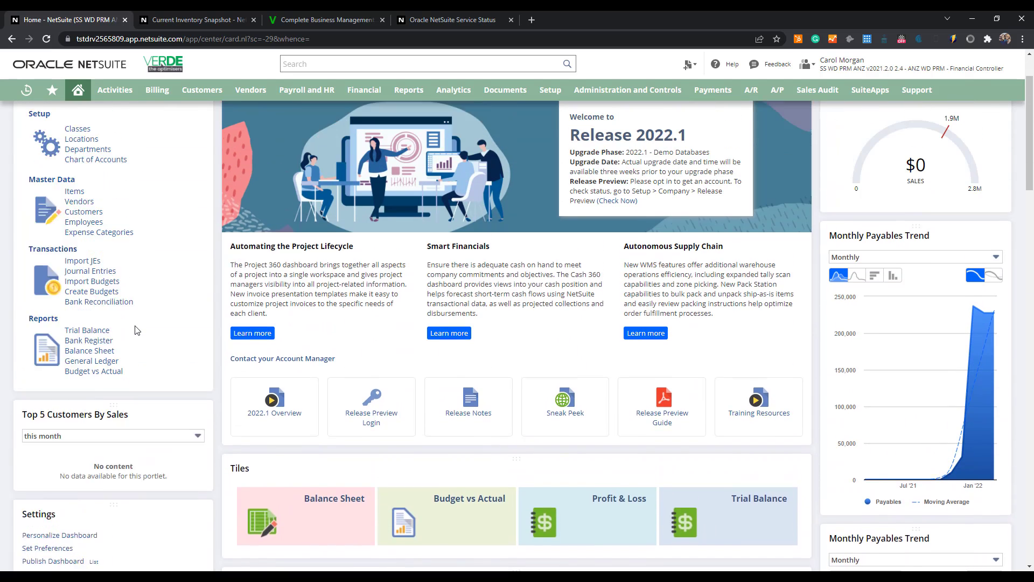
scroll(135, 330, down, 12)
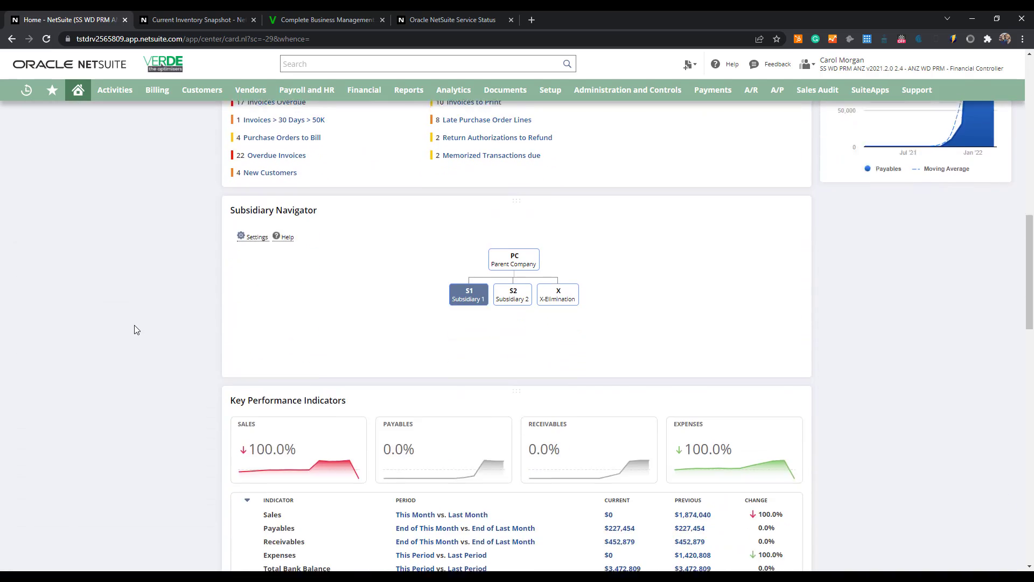
scroll(136, 330, down, 2)
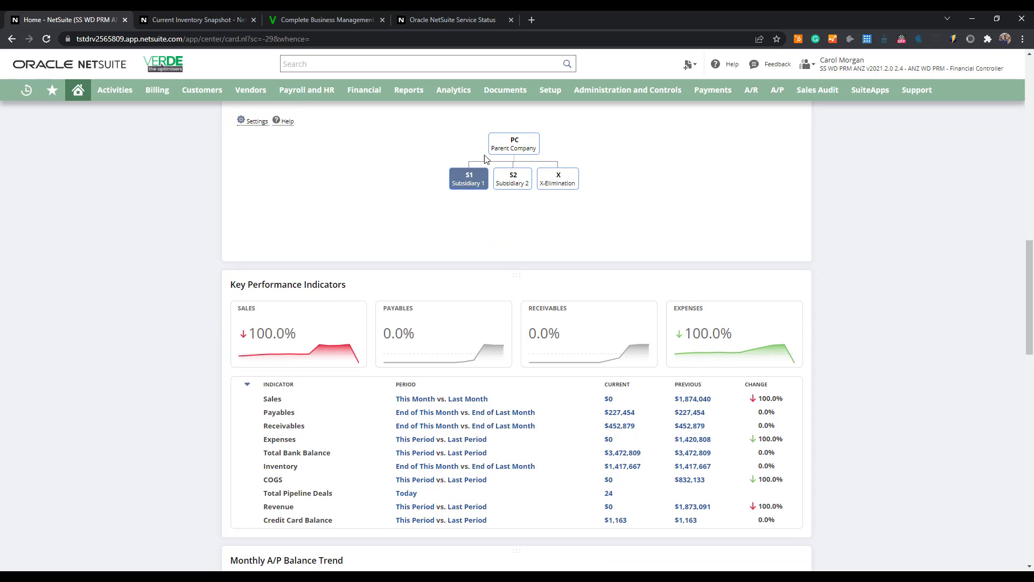
Switch the dashboard data to the Parent Company in the Subsidiary Navigator and go back over the refreshing portlets.
click(514, 153)
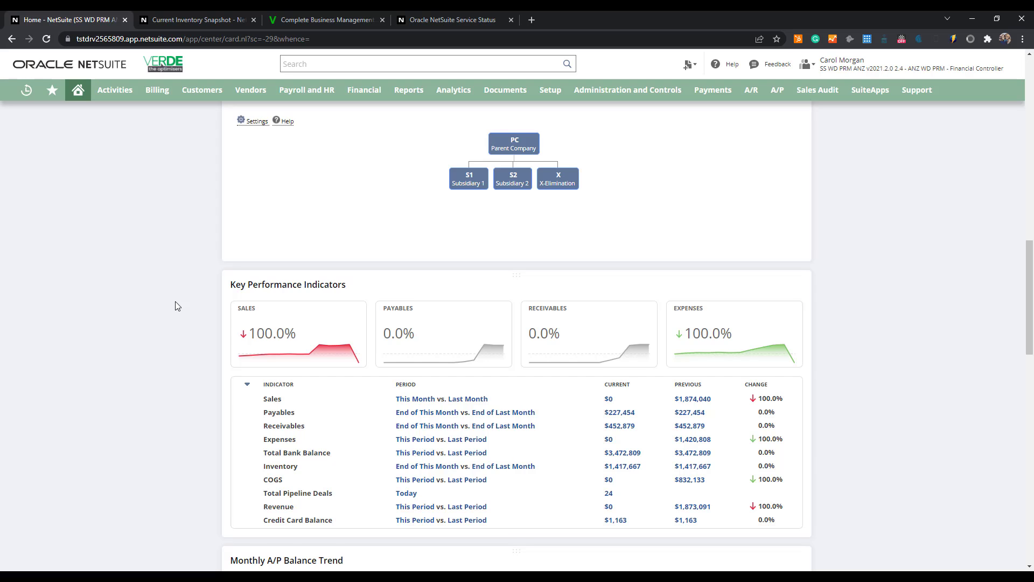
scroll(175, 302, up, 1)
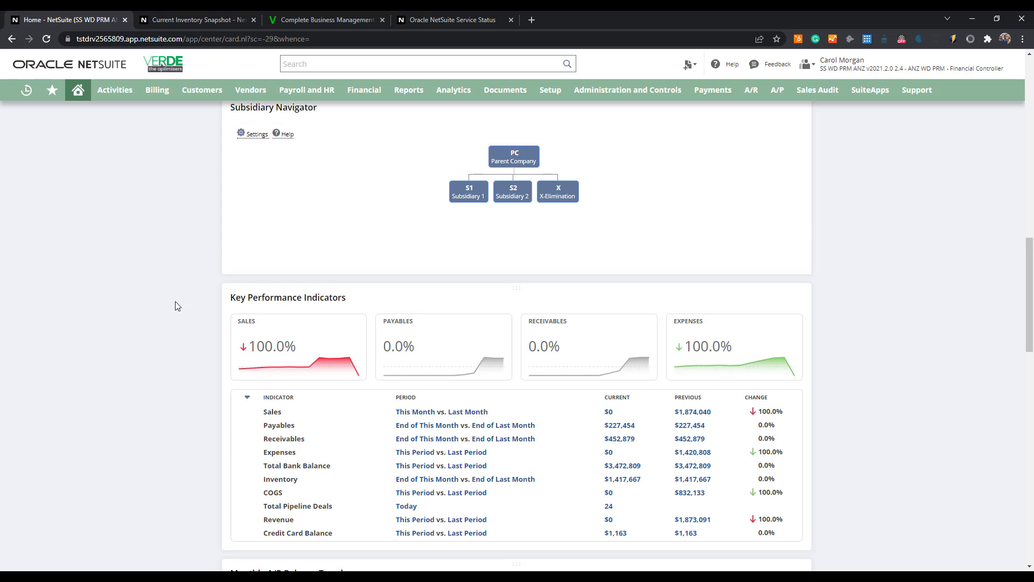
scroll(176, 306, up, 1)
scroll(177, 306, up, 1)
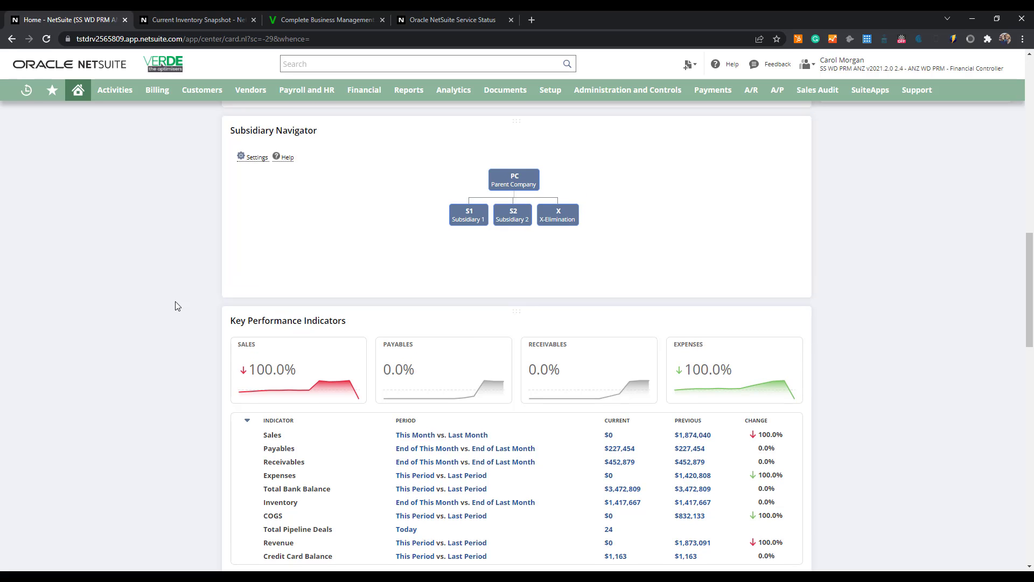
scroll(177, 306, up, 1)
scroll(177, 306, up, 1)
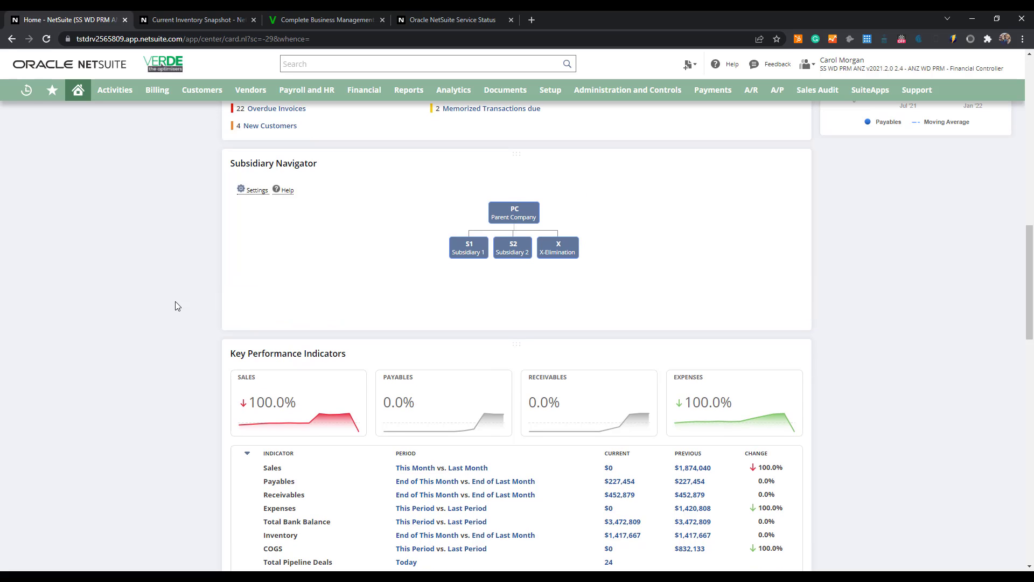
scroll(175, 301, up, 5)
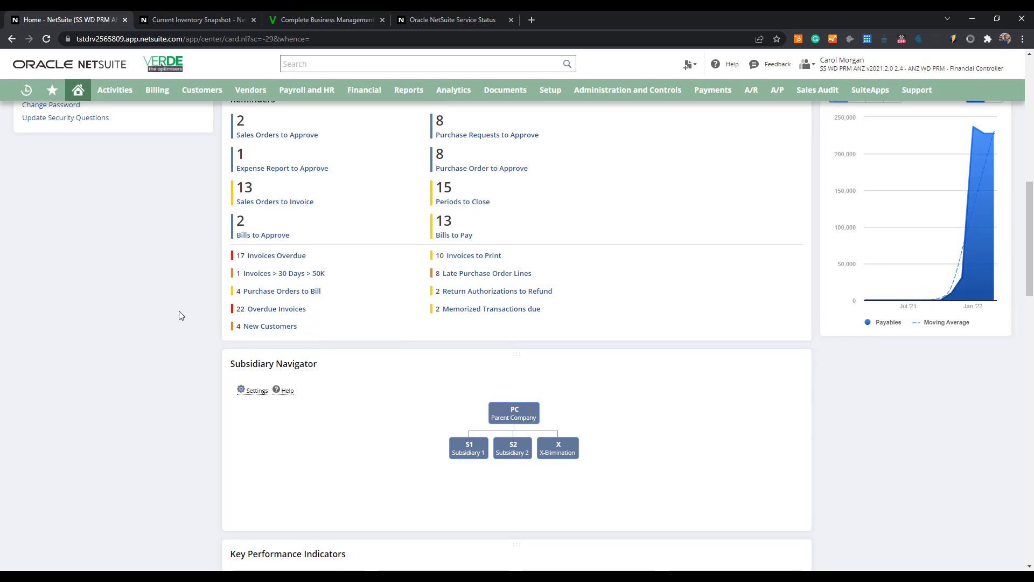
scroll(180, 315, up, 5)
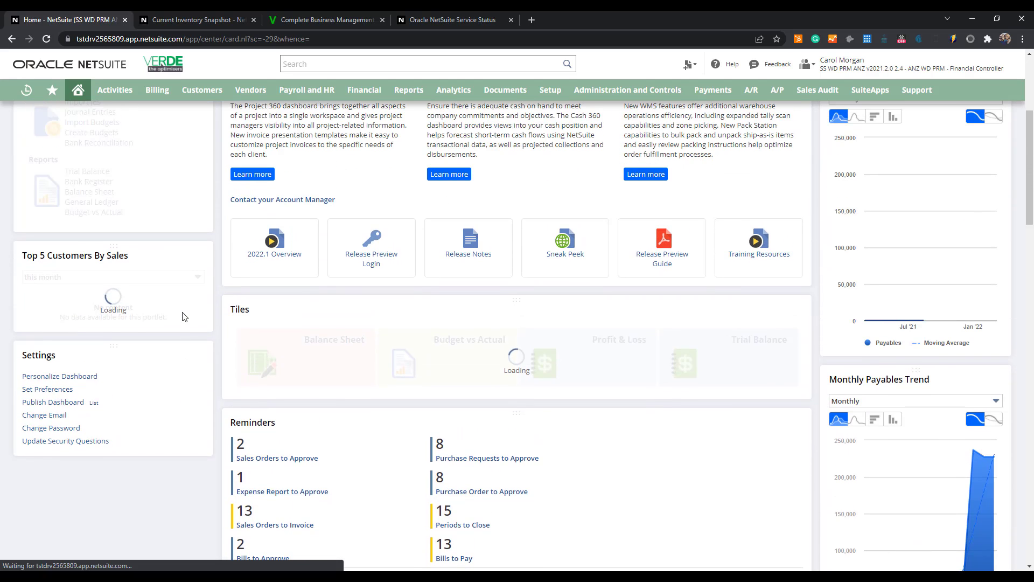
scroll(183, 317, up, 2)
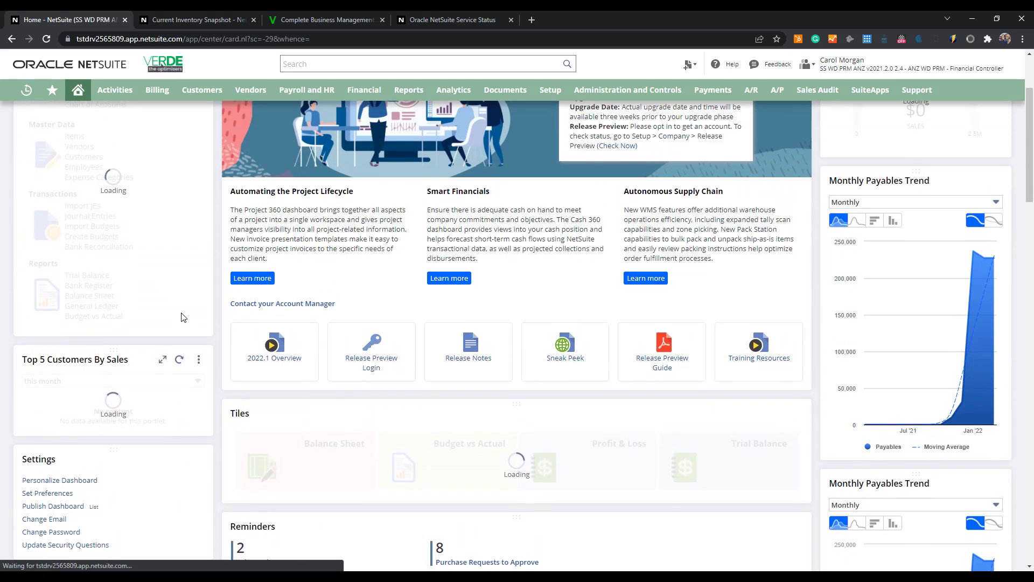
scroll(181, 317, up, 3)
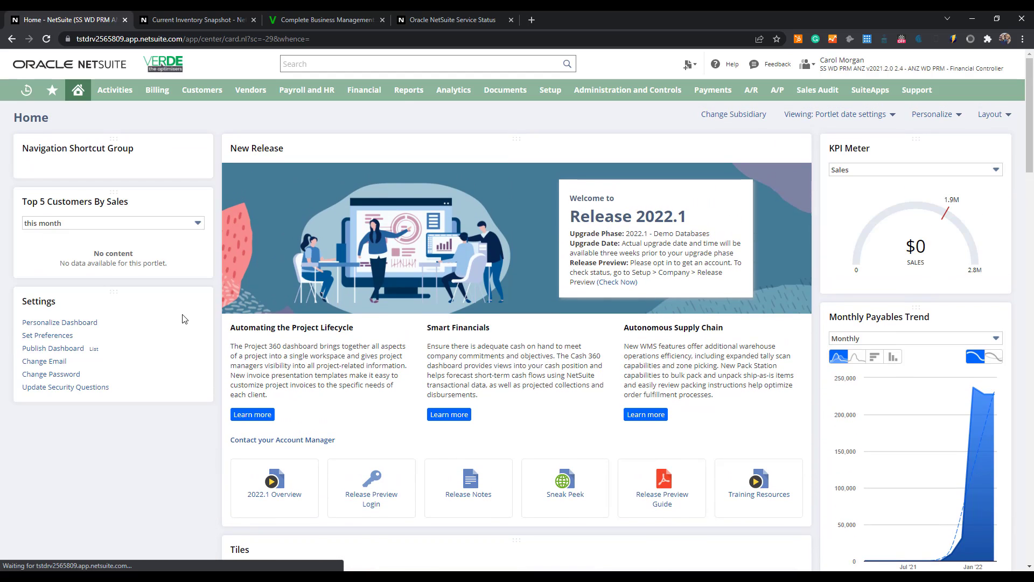
Collapse the New Release portlet and swap its position with the Navigation Shortcut Group, putting the shortcut group in the wide centre column.
double_click(264, 148)
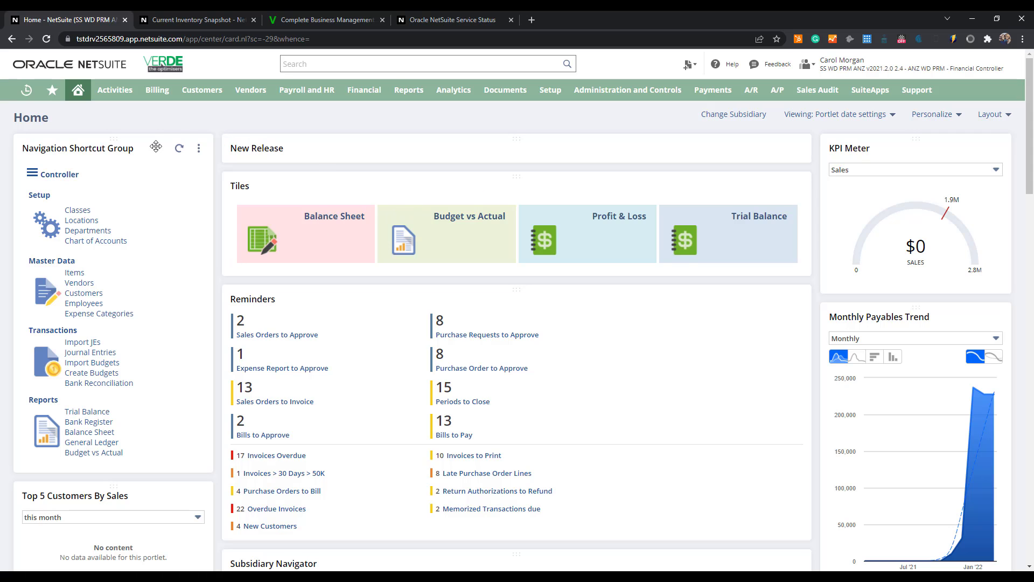
drag(157, 147, 108, 147)
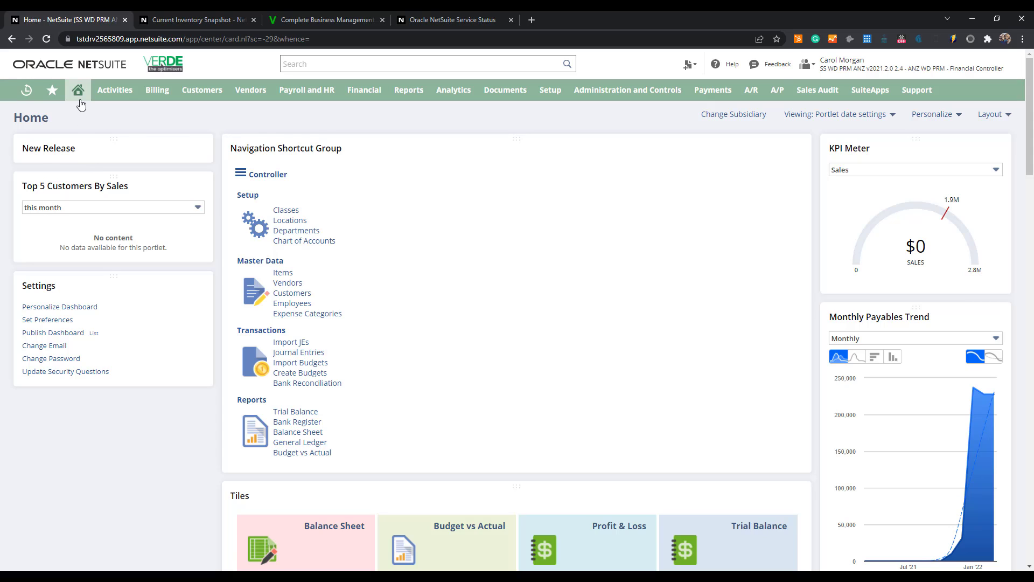
Enable Show Internal IDs in the general user preferences and save.
mouse_move(79, 102)
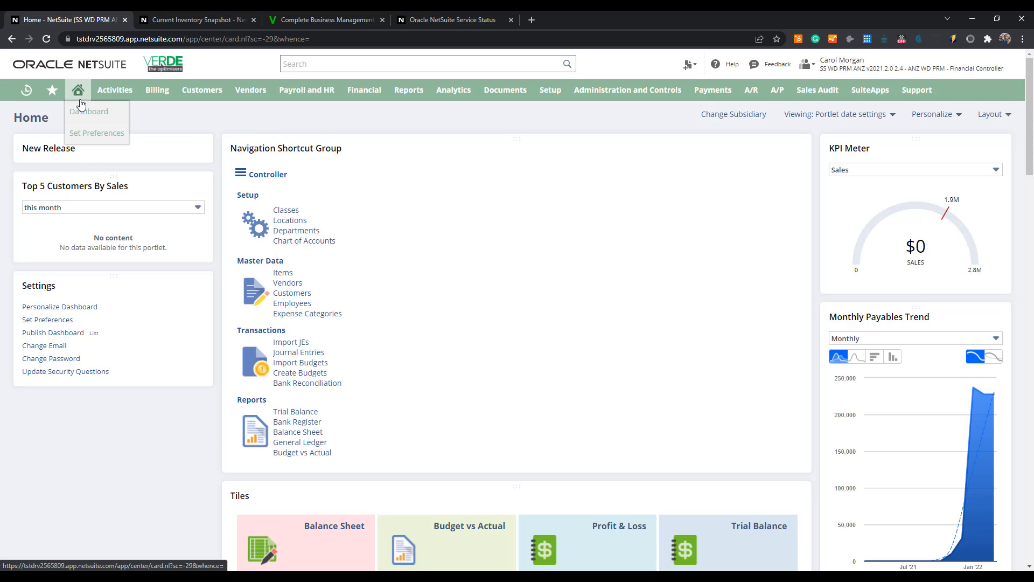
click(100, 136)
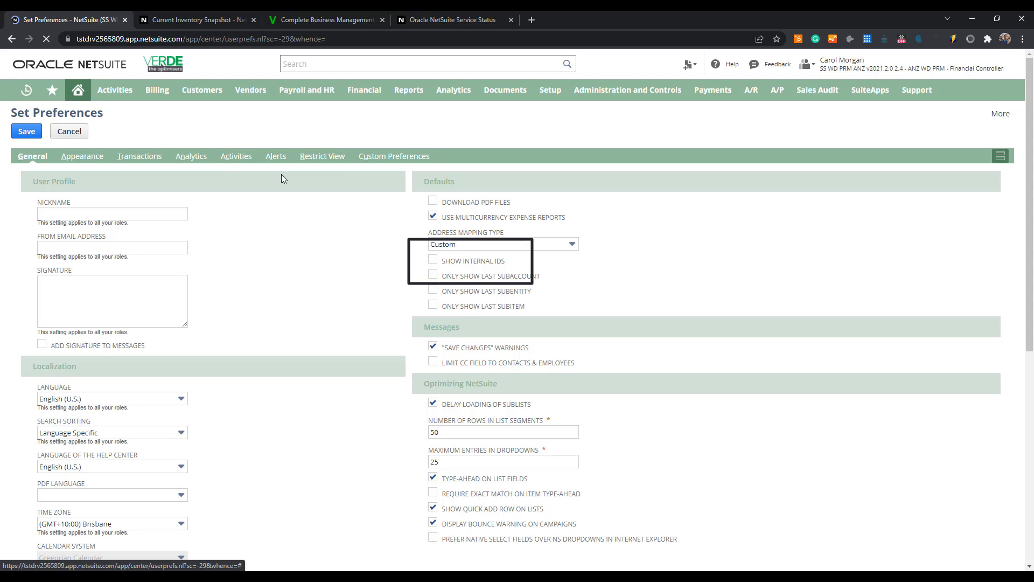
click(434, 263)
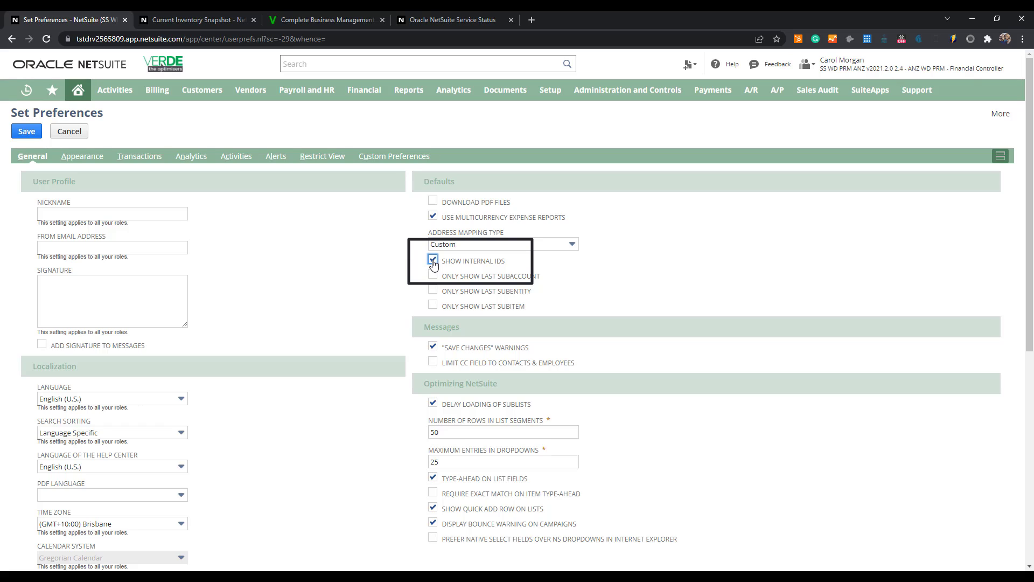
click(23, 135)
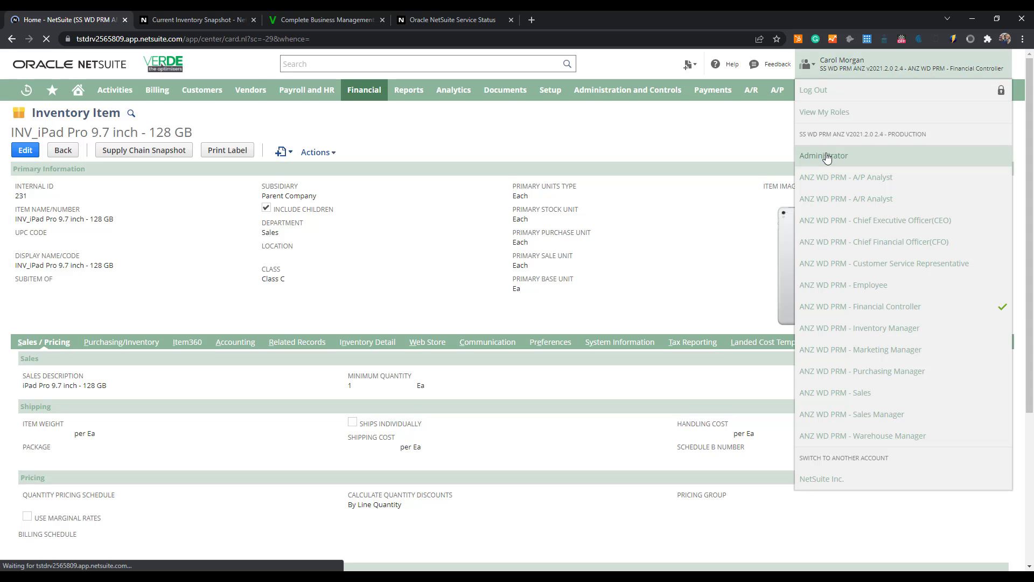
Switch to the Administrator role and open the company's Rename Records/Transactions setup page.
click(826, 156)
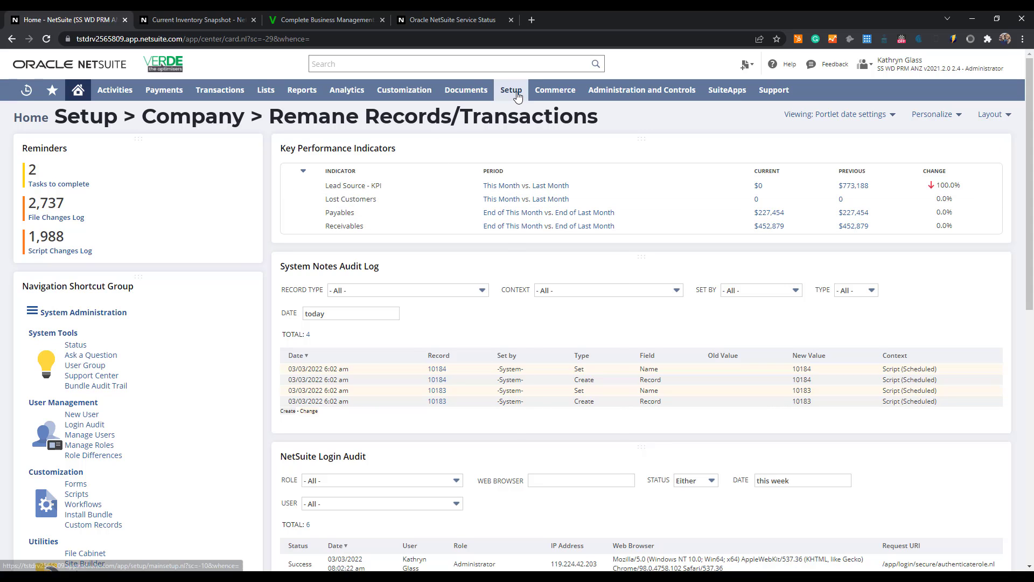
mouse_move(511, 92)
mouse_move(520, 138)
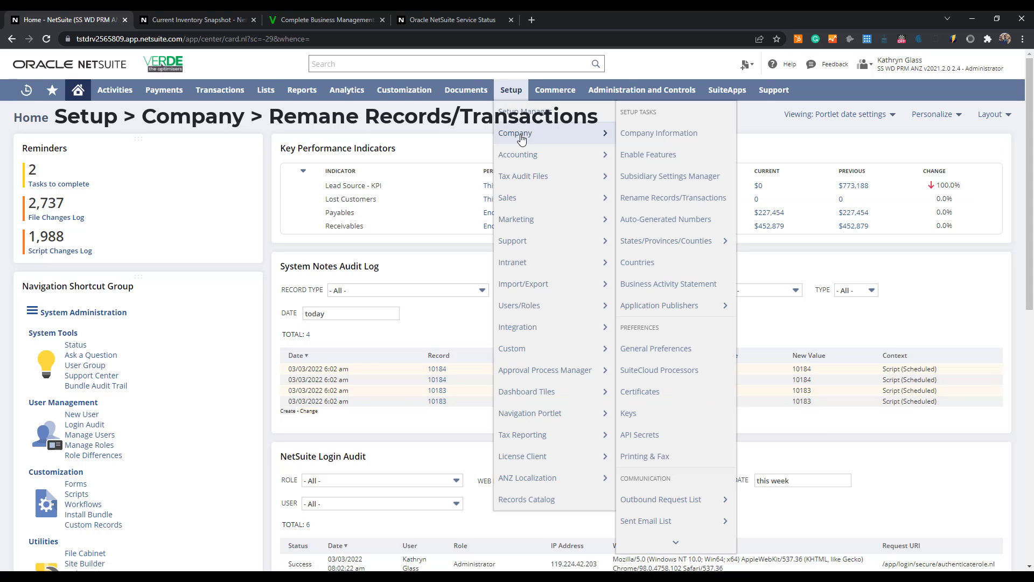
click(649, 199)
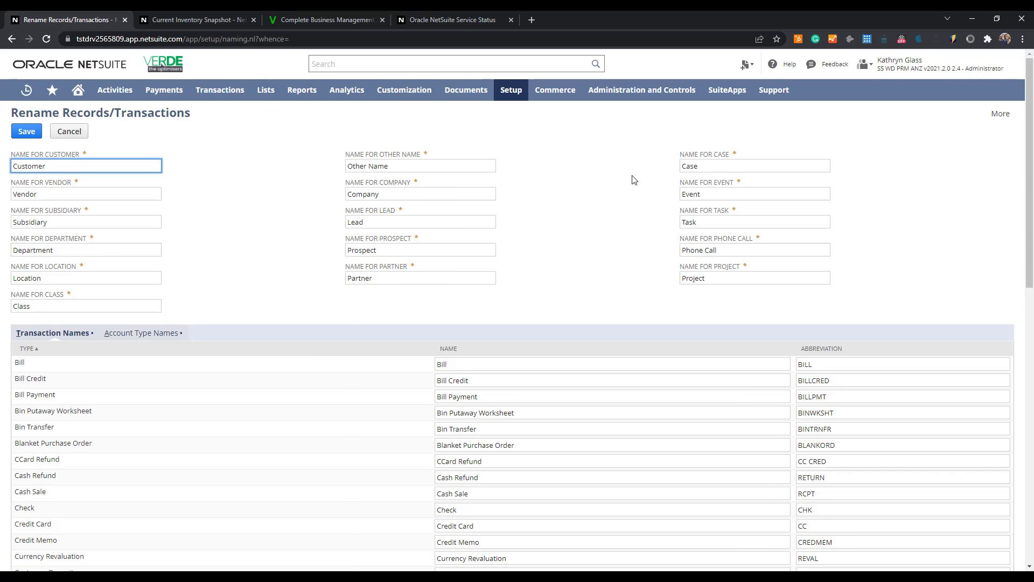
Rename the Vendor record type as Supplier and save the naming changes.
double_click(33, 195)
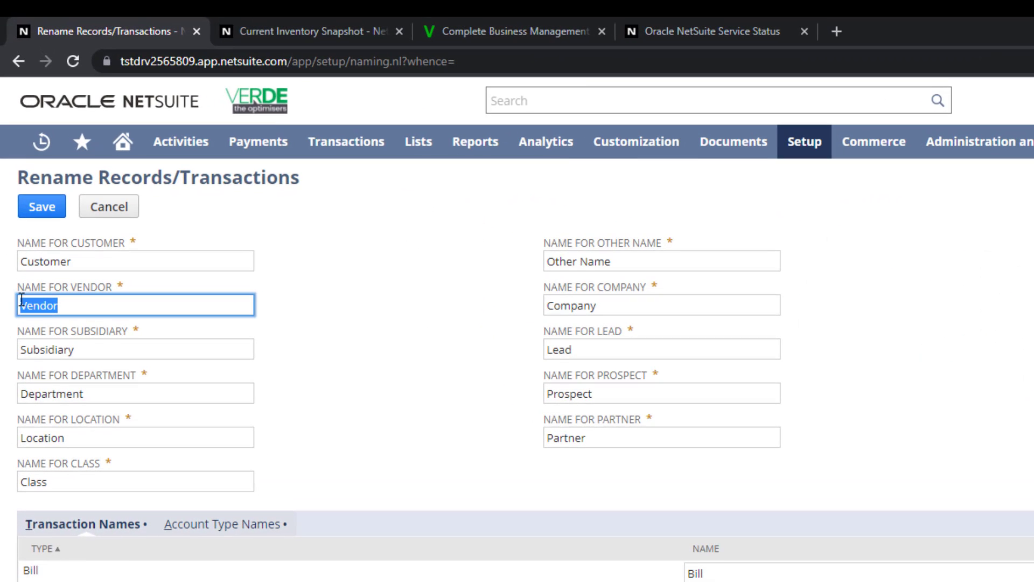
text(Supplier)
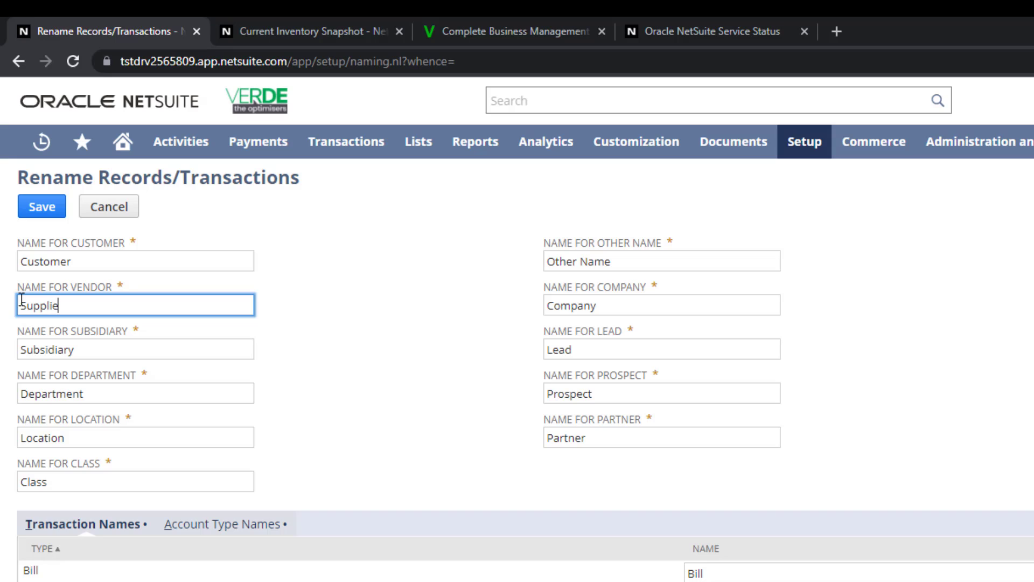
click(35, 217)
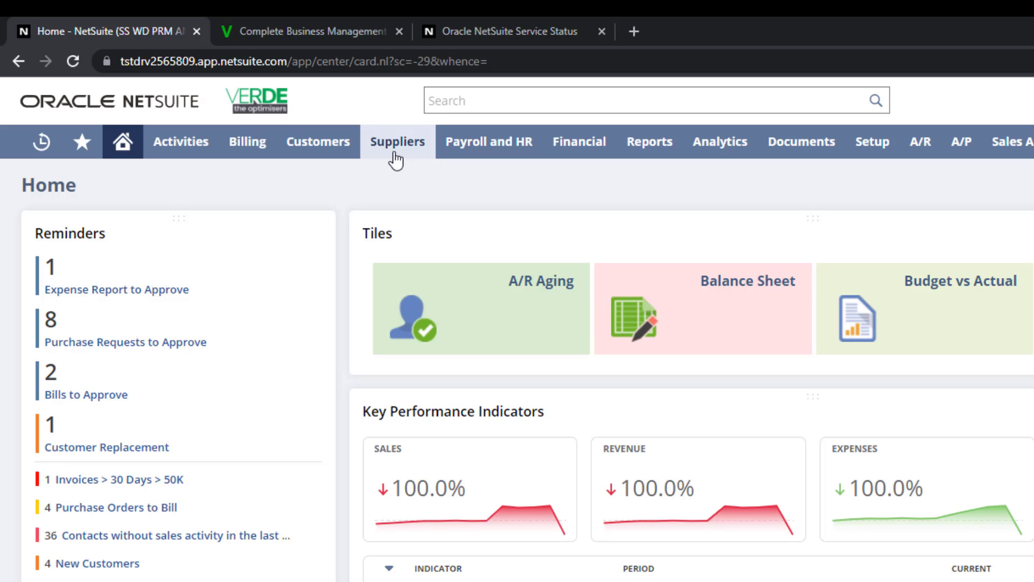
Check the Suppliers menu in the Financial Controller role and search globally for "SUP: bla".
mouse_move(396, 160)
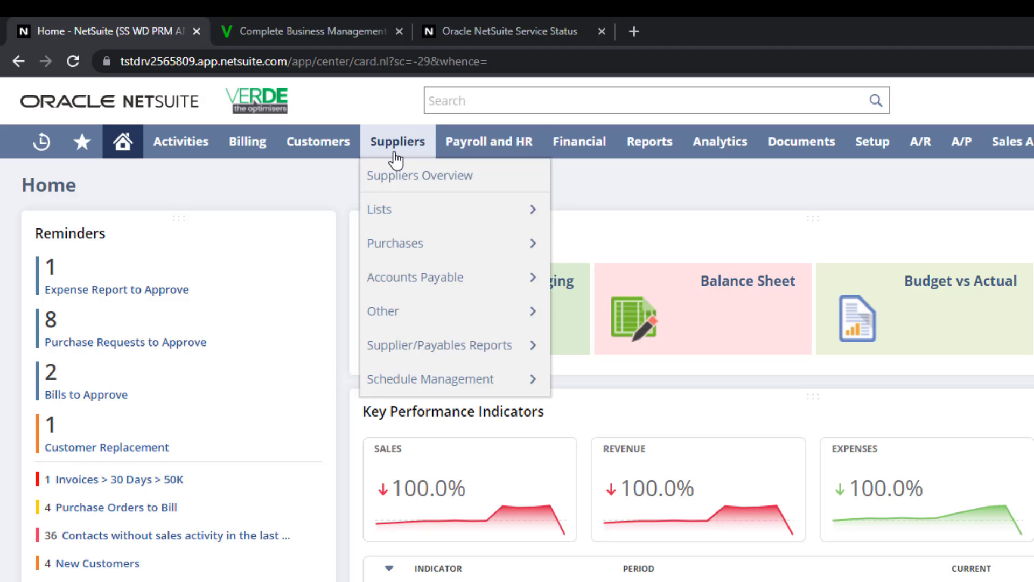
click(499, 97)
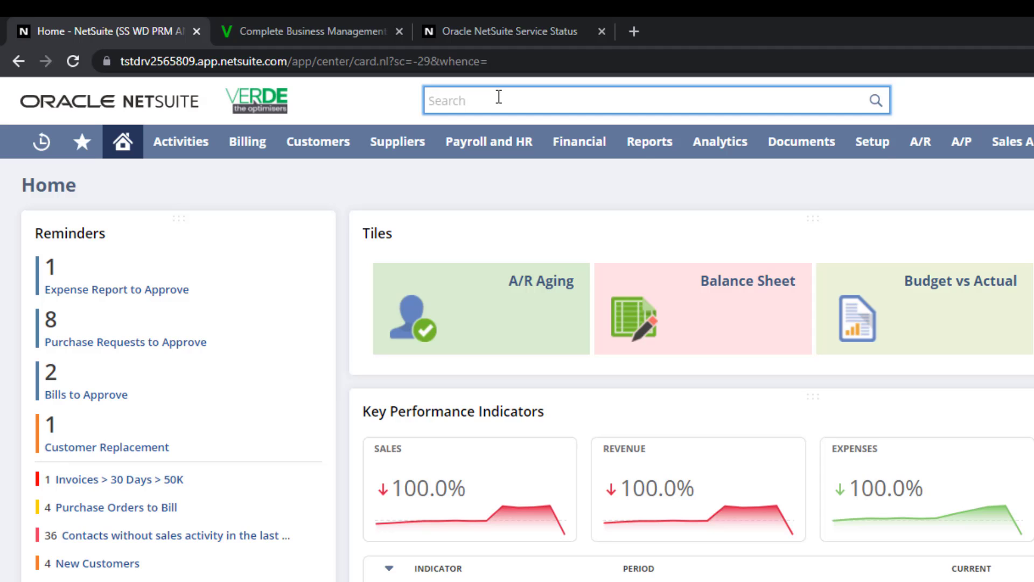
text(SUP: bla)
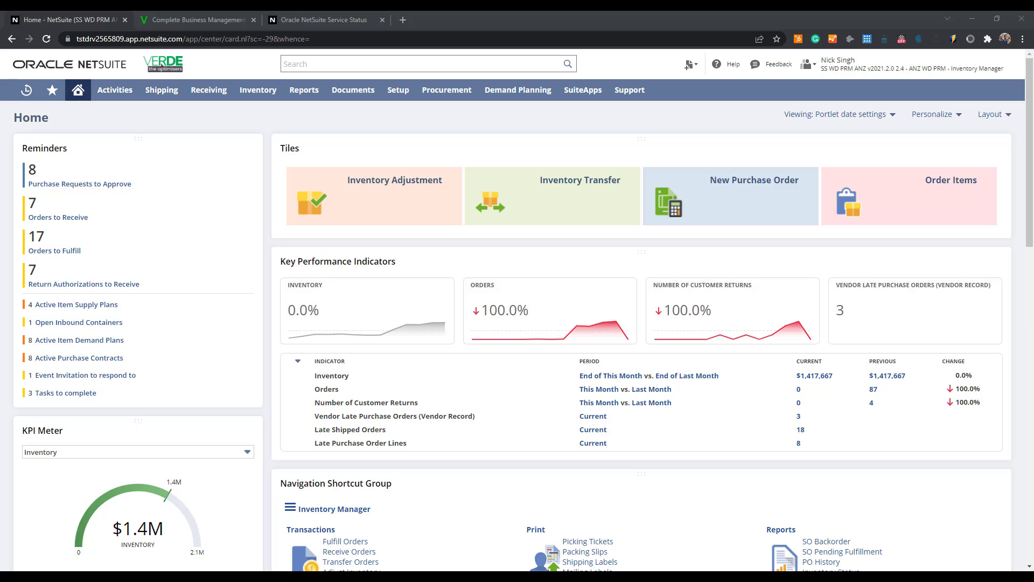
Find the Saved Searches page with a global search for "saved search" and review its list and the Available As filter options.
click(319, 65)
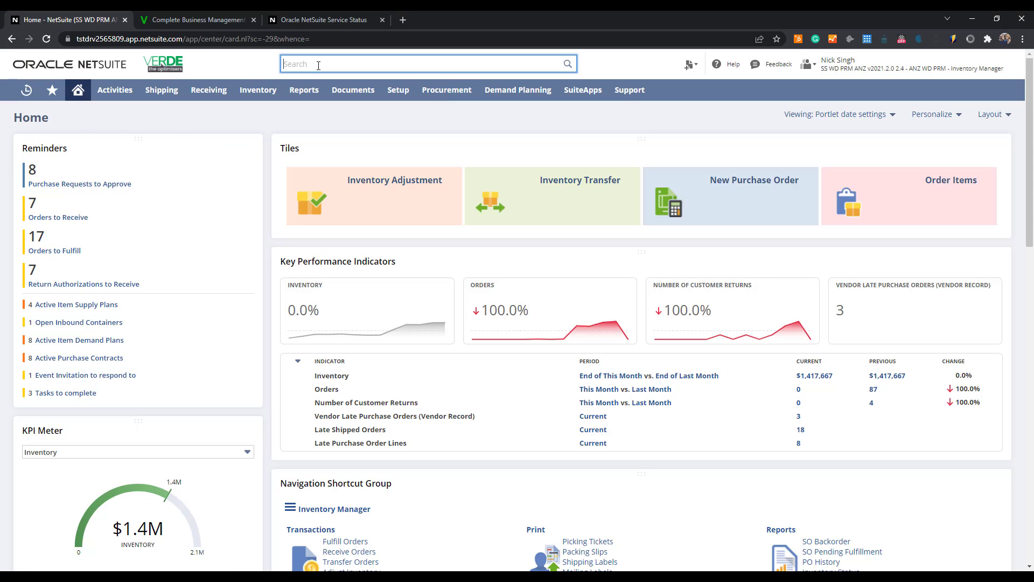
text(saved)
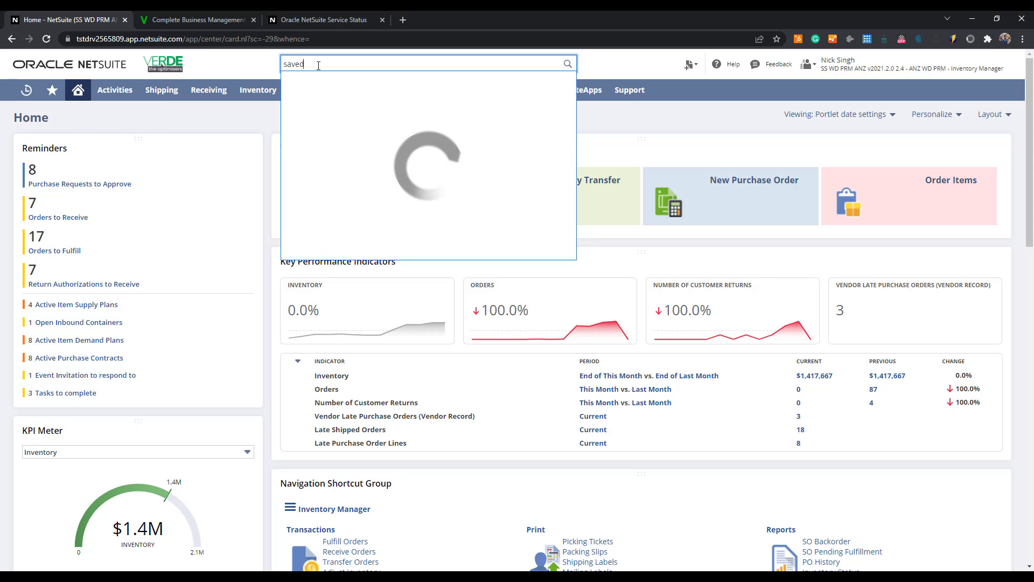
text( search)
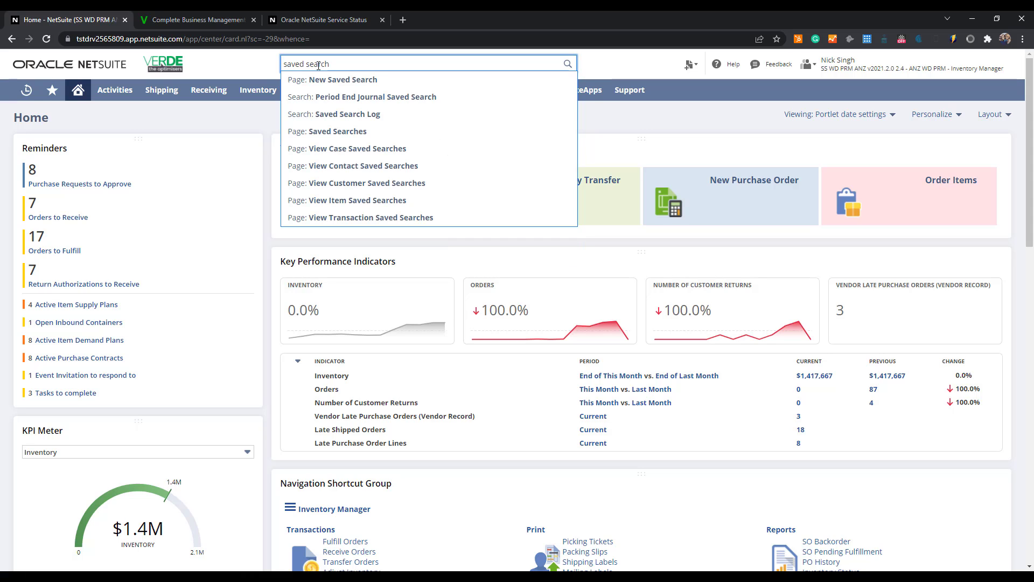
click(336, 133)
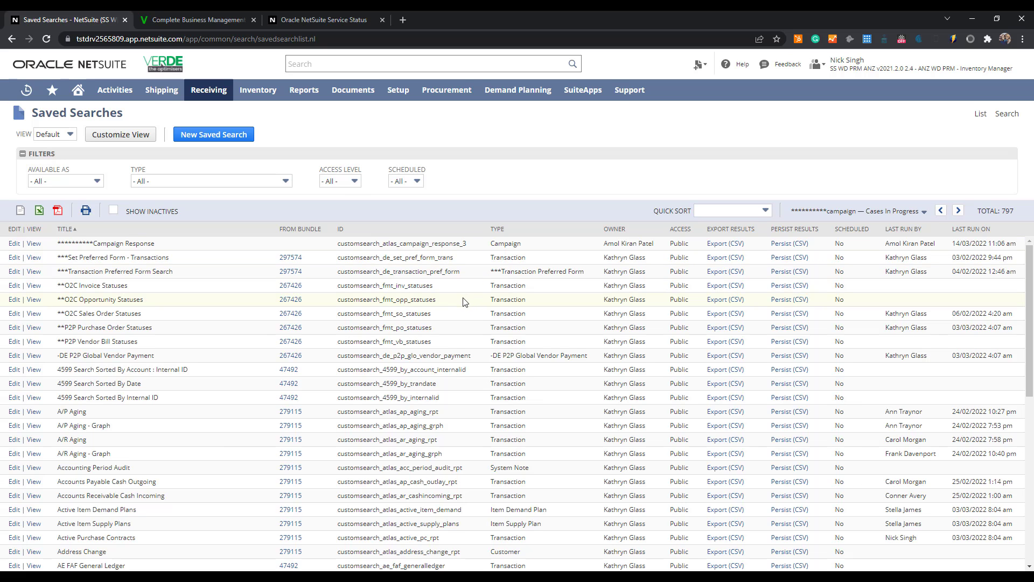
scroll(465, 301, down, 2)
scroll(465, 302, down, 2)
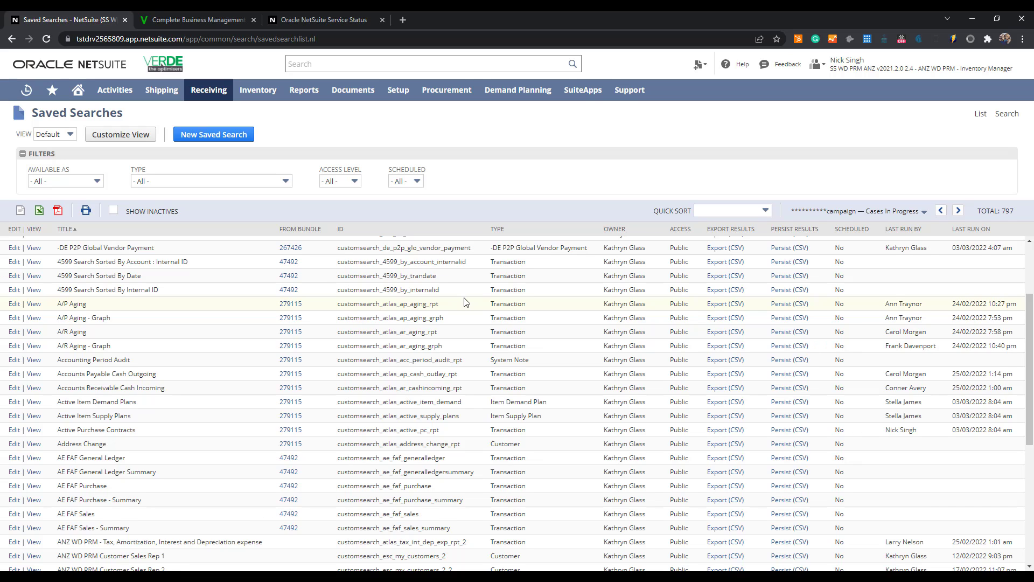
scroll(466, 302, down, 2)
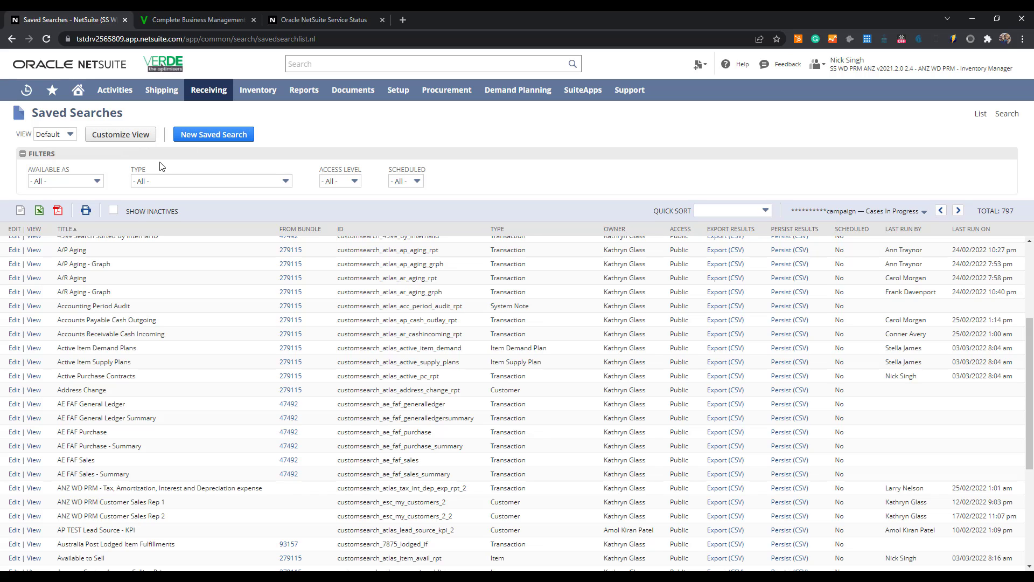
click(97, 182)
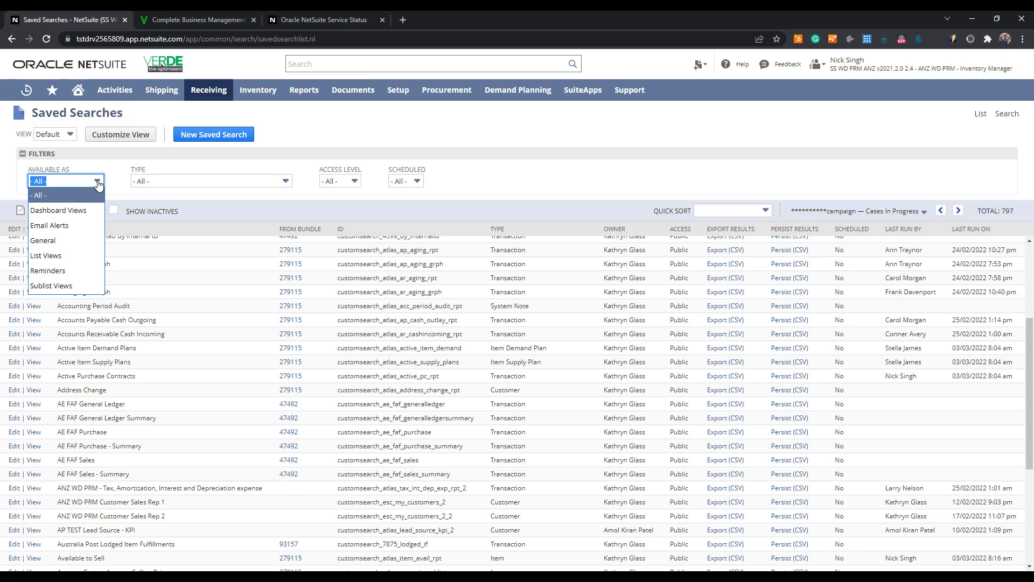
click(98, 182)
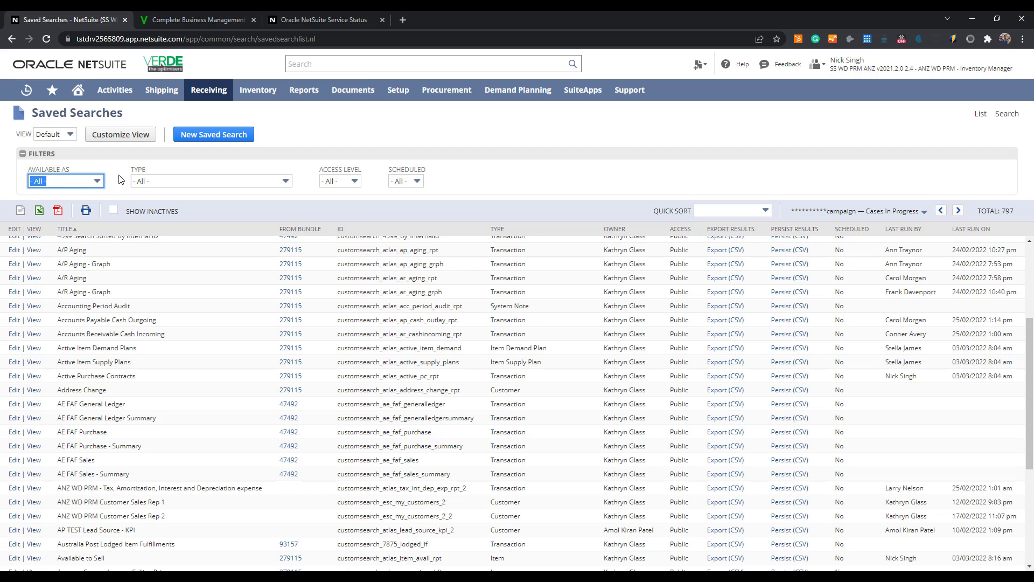
Open the inventory Items list and turn on inline editing.
mouse_move(251, 102)
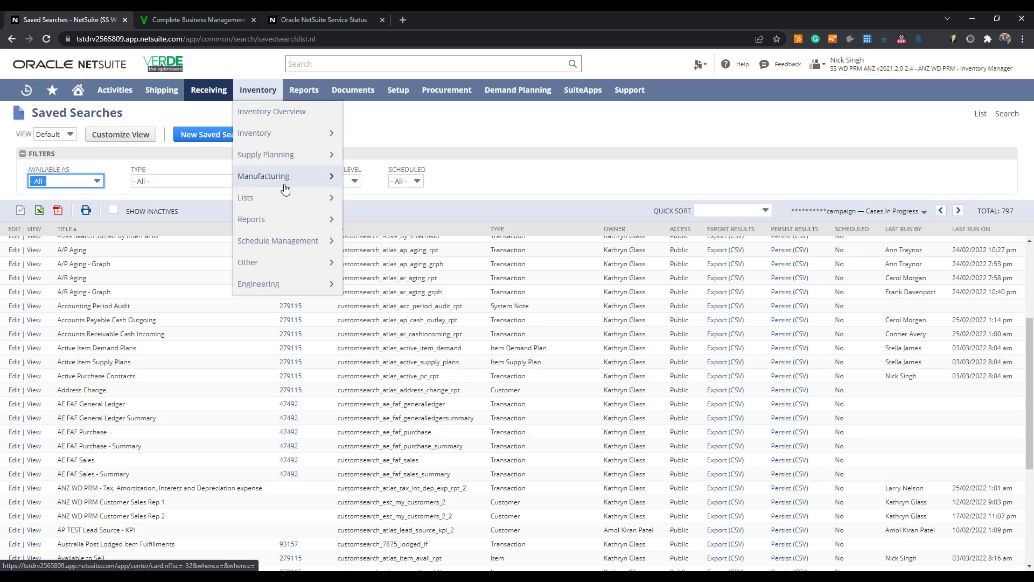
mouse_move(323, 200)
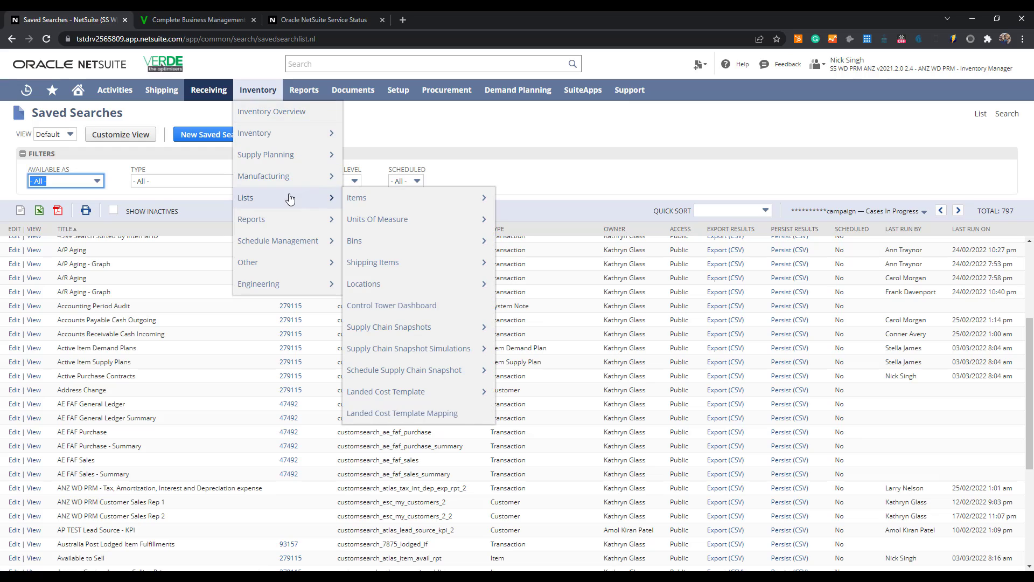
click(358, 201)
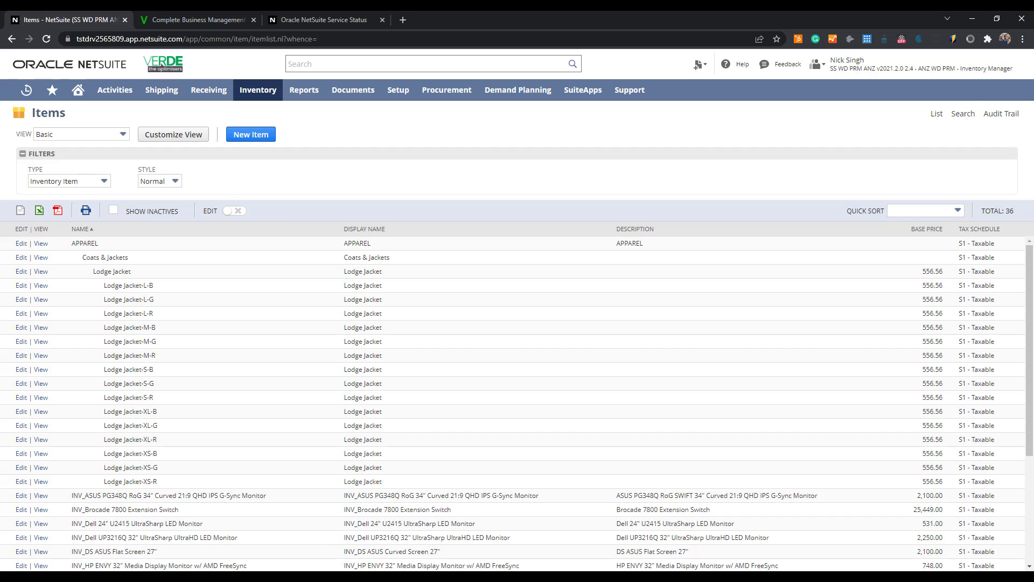
click(243, 216)
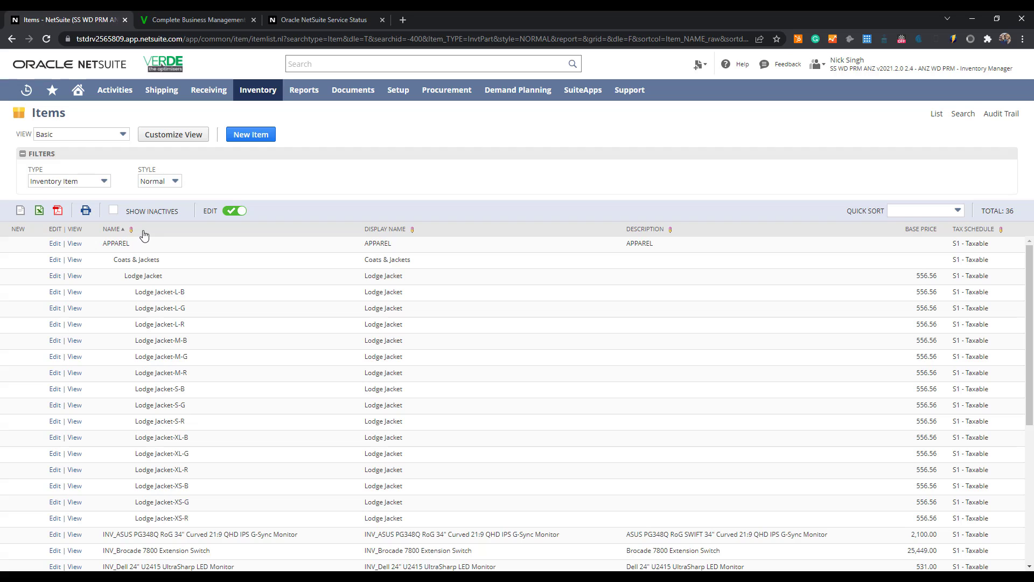
Set the display name of item Lodge Jacket-L-B to "Lodge Jacket 1" inline and take a look at the Item Audit Trail page.
click(401, 295)
click(418, 294)
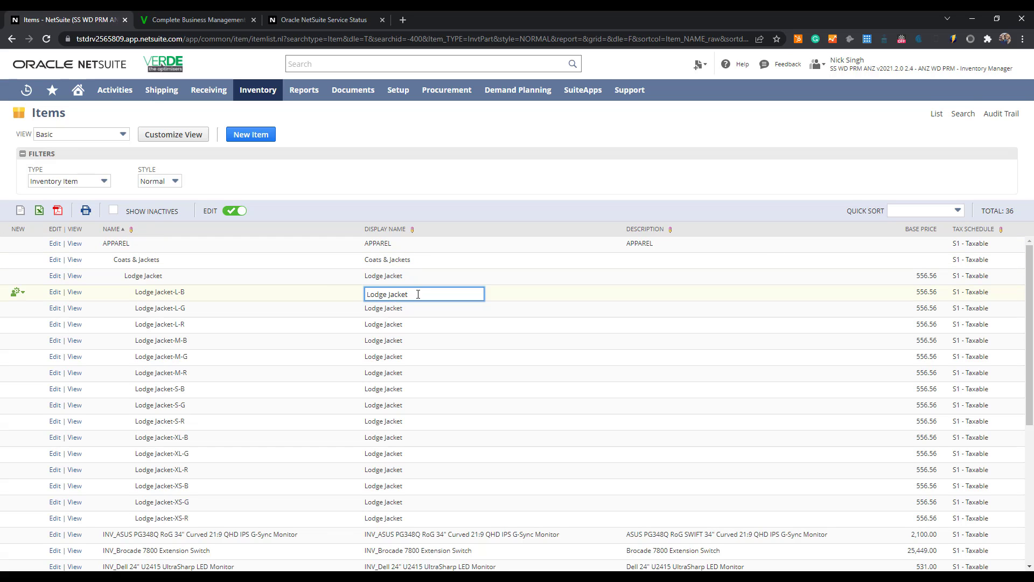
text(1)
key(Tab)
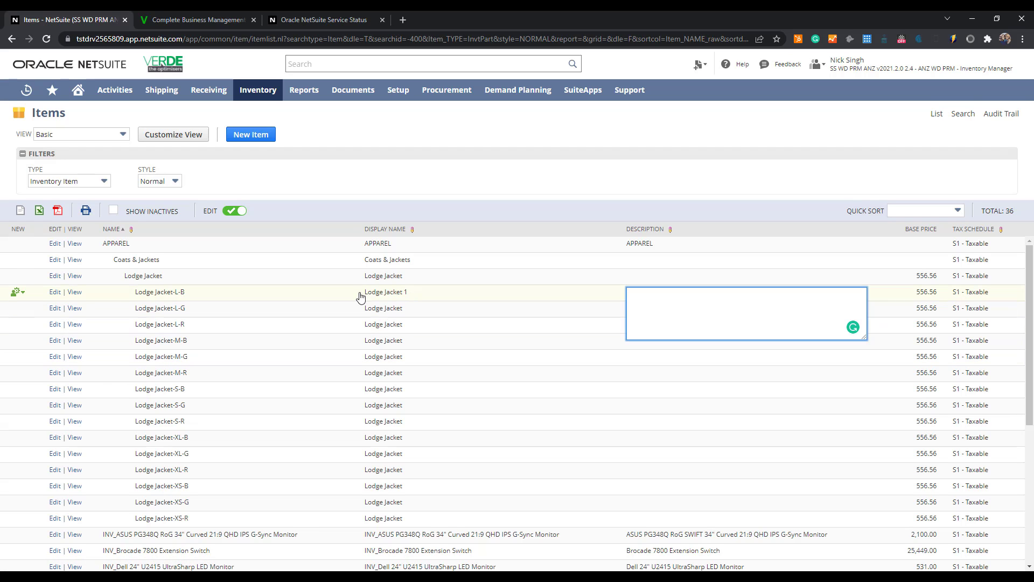
click(55, 292)
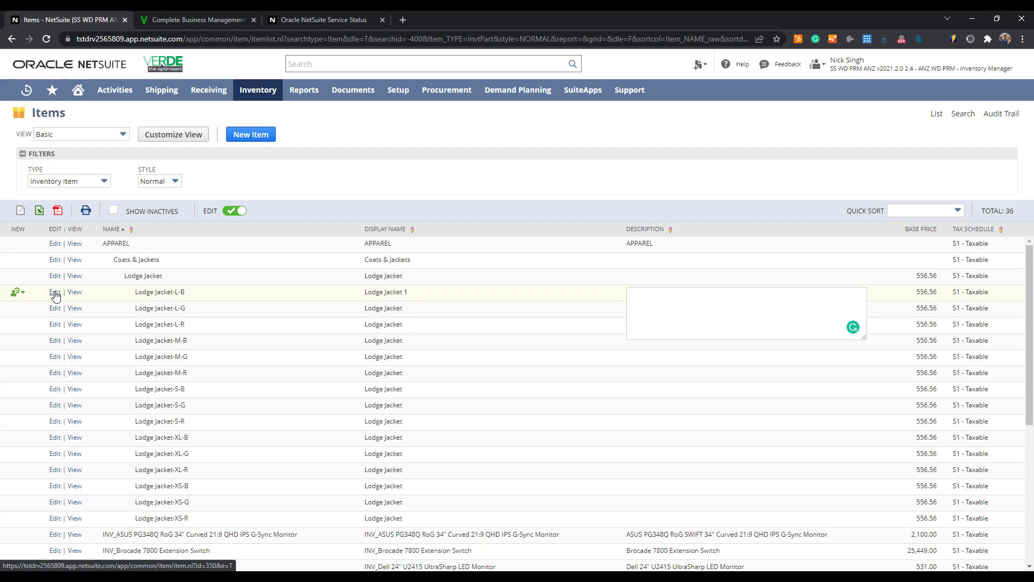
click(1002, 113)
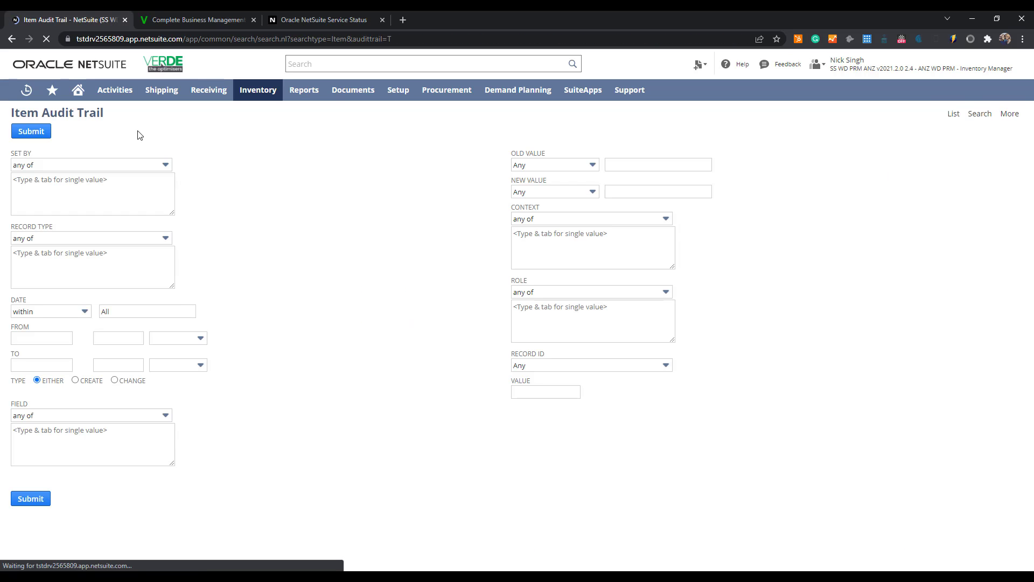
click(11, 39)
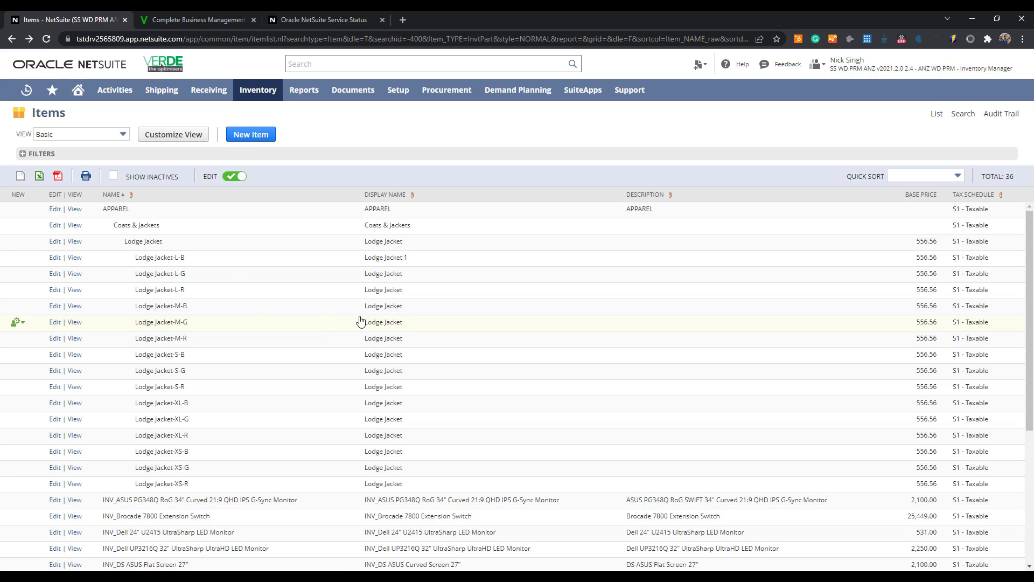
Set the display name of item Lodge Jacket-L-B back to "Lodge Jacket" in the list.
click(400, 259)
click(416, 260)
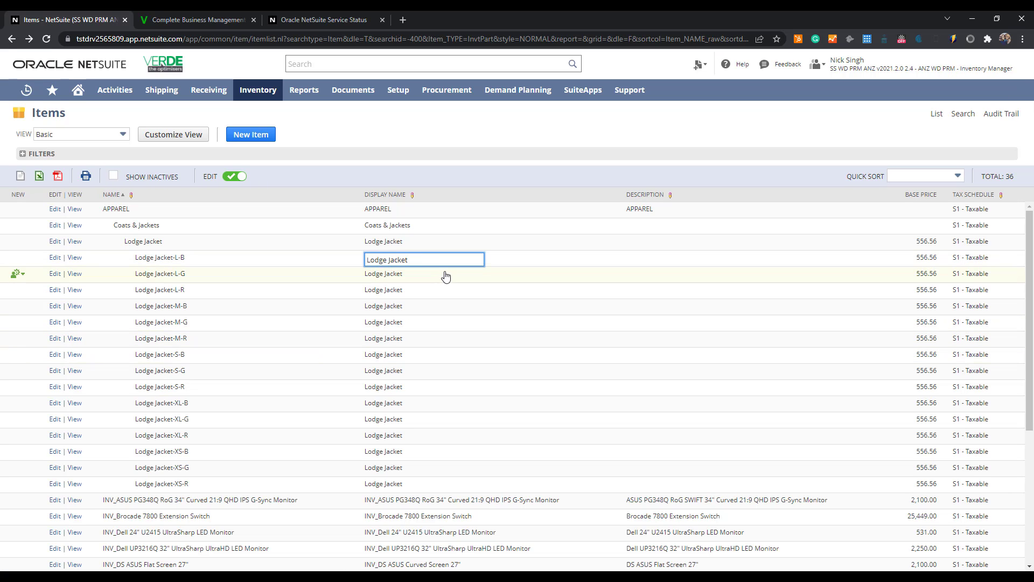
key(Tab)
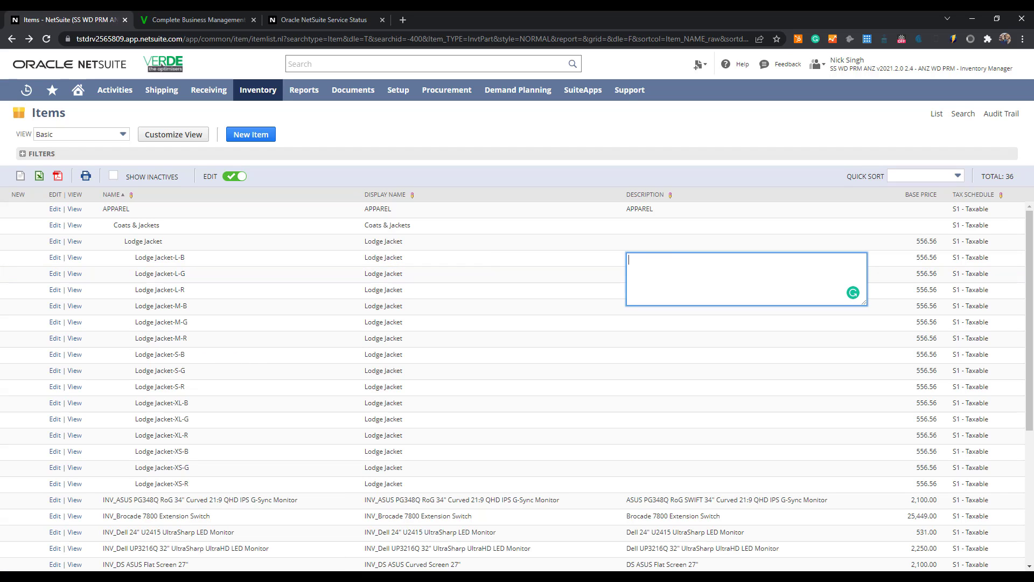
click(494, 176)
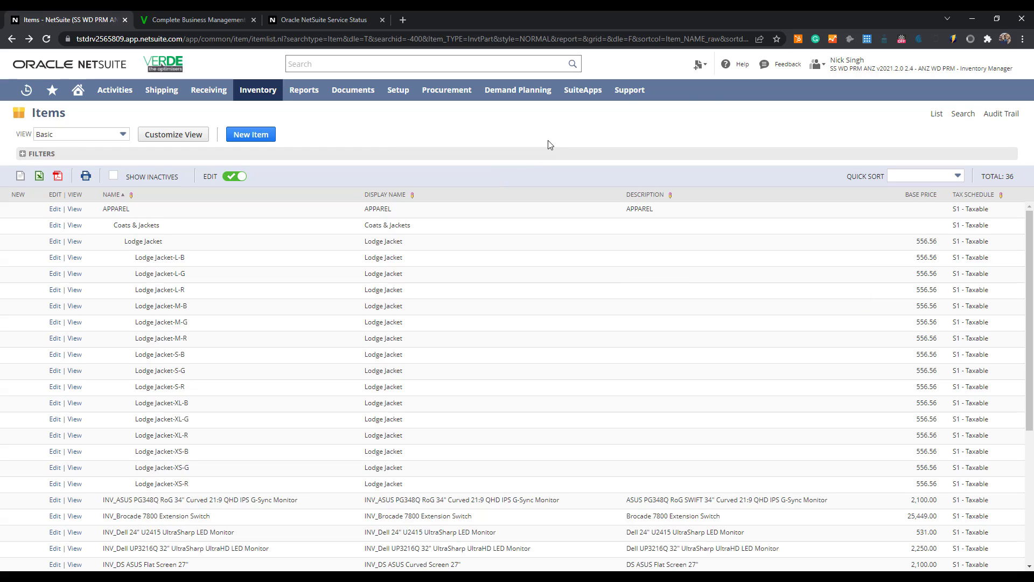
Open the Help Center and read the Approval Status field help on a new purchase order to its end.
click(735, 76)
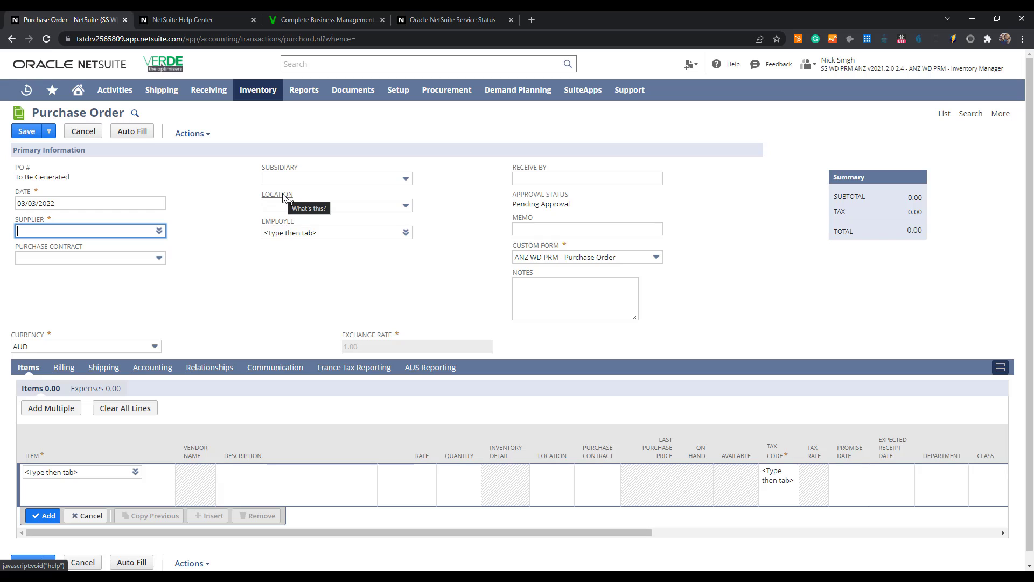
click(538, 195)
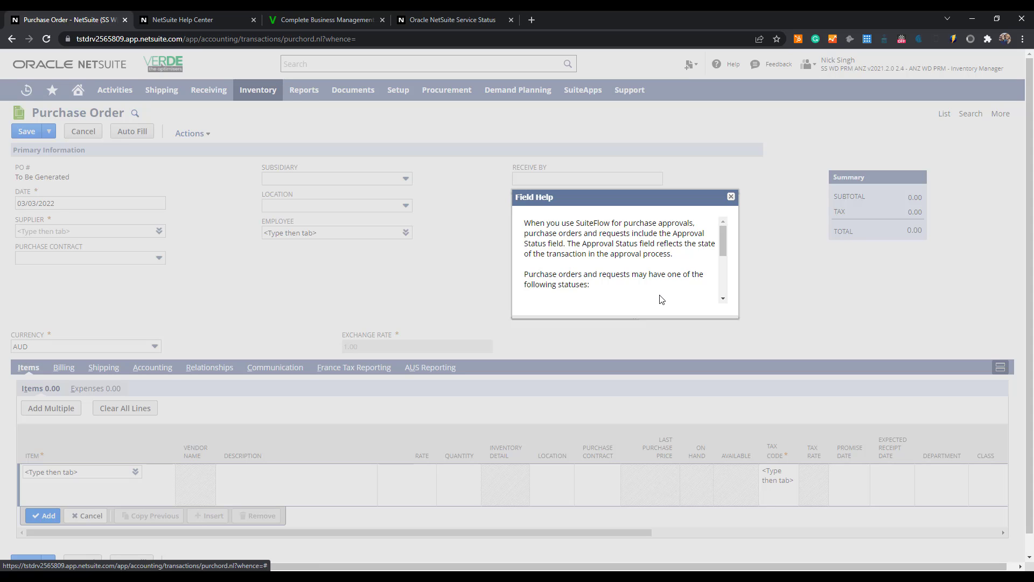
drag(722, 242, 732, 291)
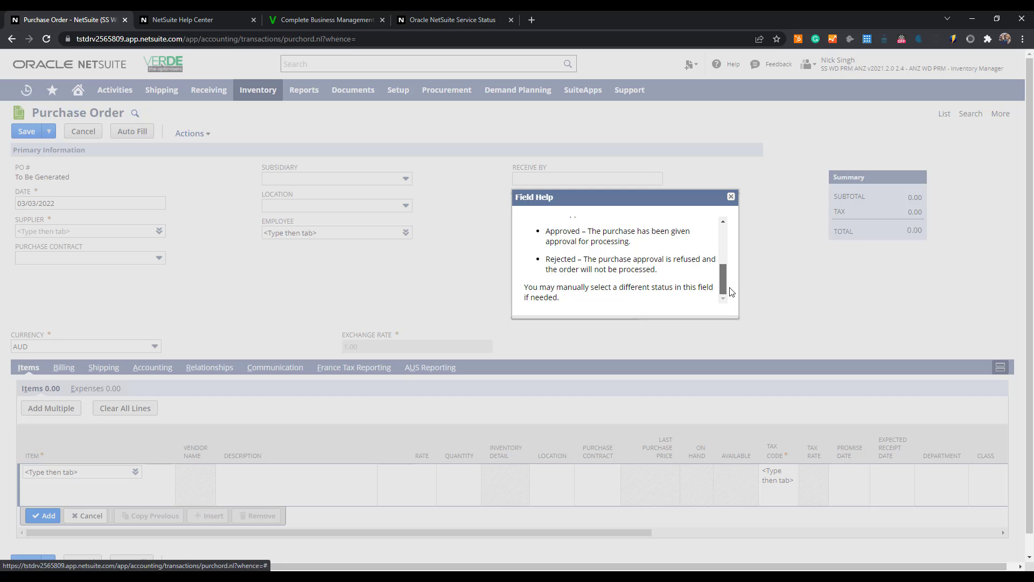
click(731, 197)
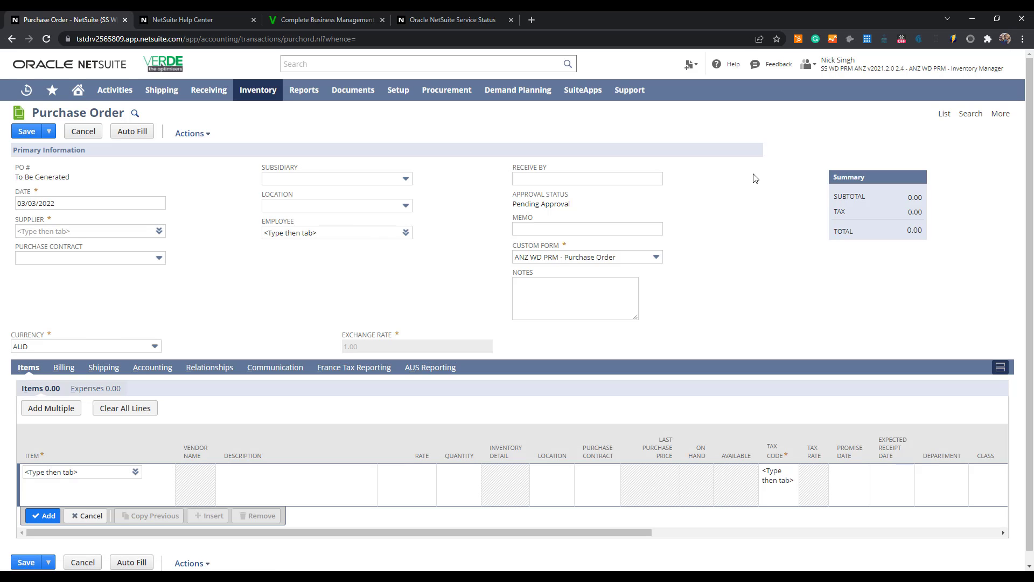
Open the context-specific Help Center topics for the purchase order and for the Income Statement report.
click(716, 74)
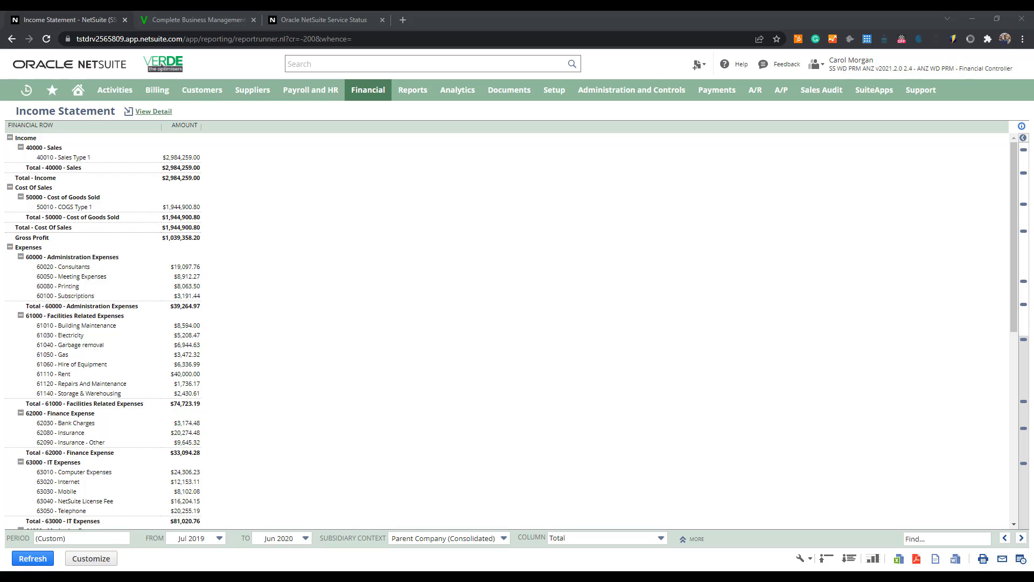
click(735, 70)
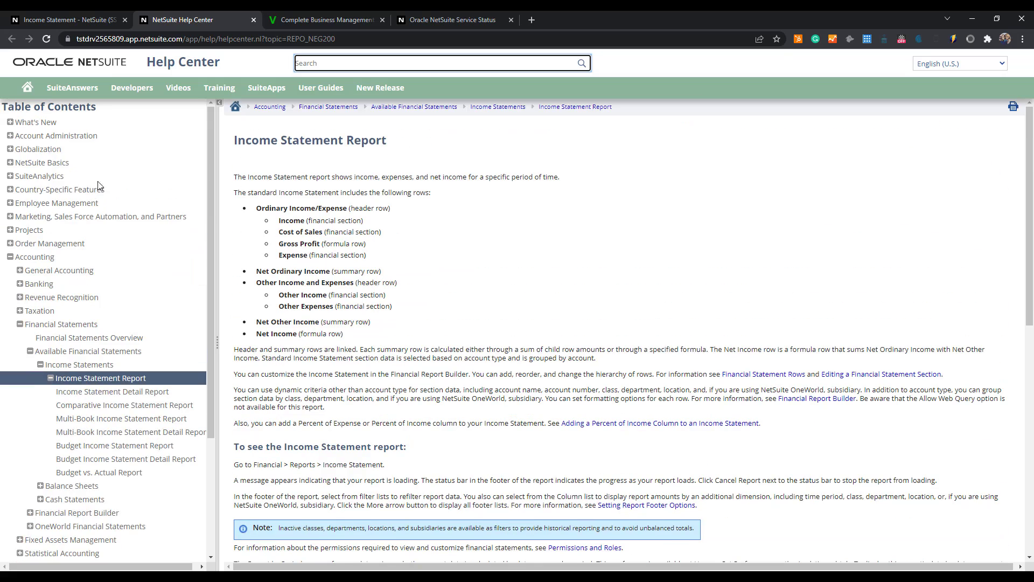
Browse the Help Center's User Guides list down to the Administrator Guides and open SuiteAnswers.
click(322, 89)
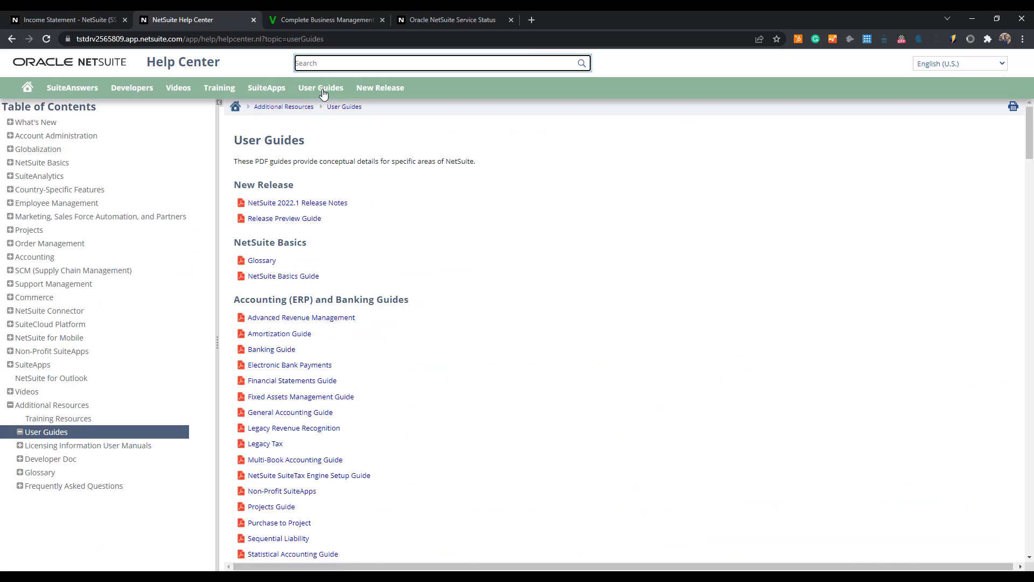
scroll(429, 249, down, 7)
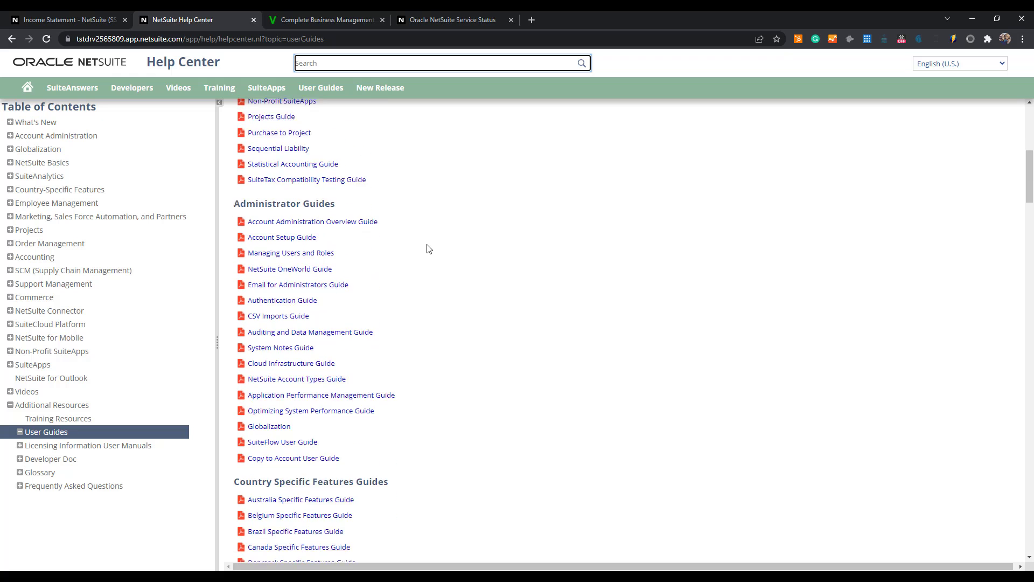
scroll(429, 248, up, 7)
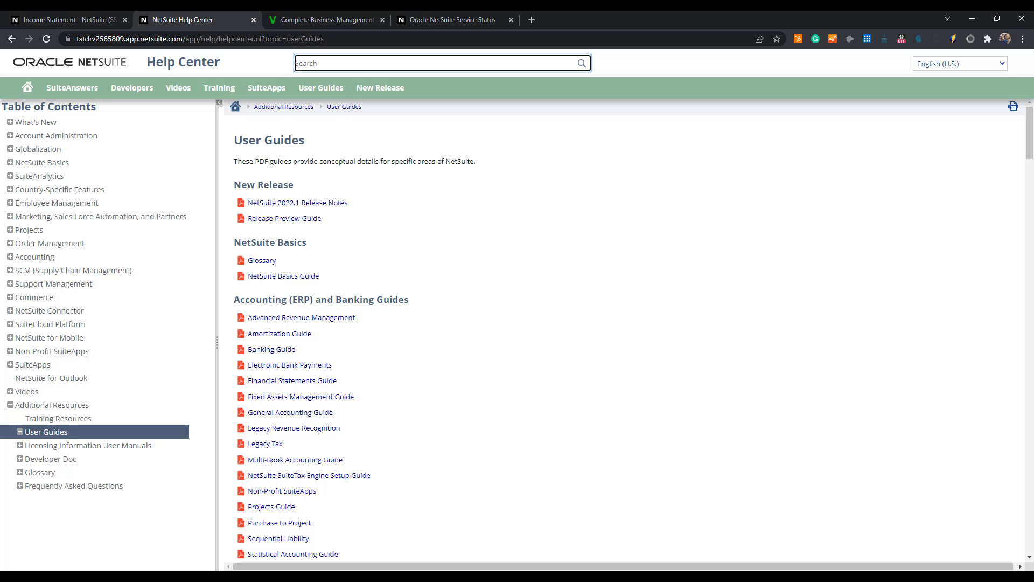
click(72, 87)
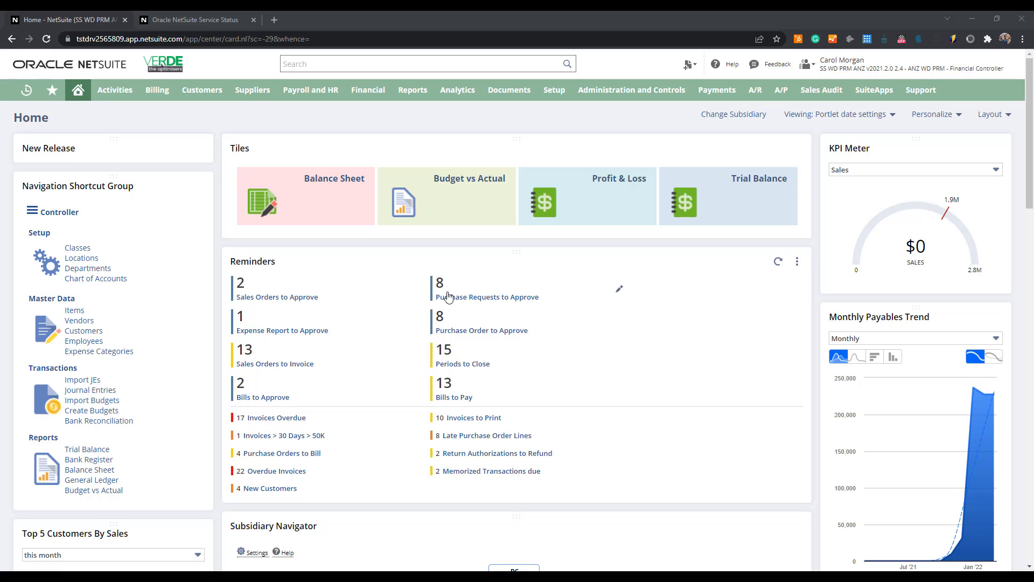
Display the Performance Details of the home dashboard and close them.
double_click(66, 70)
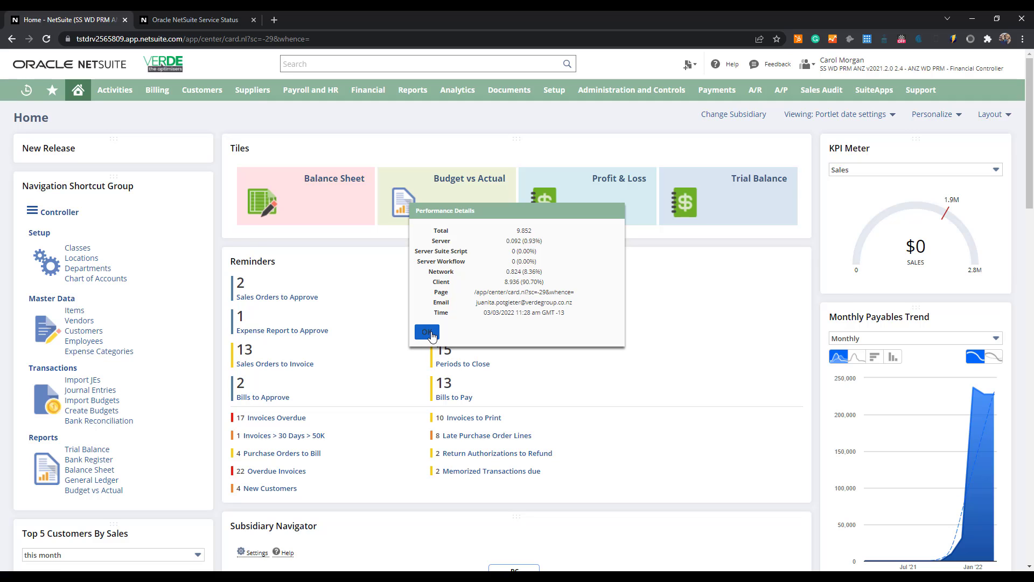
click(428, 333)
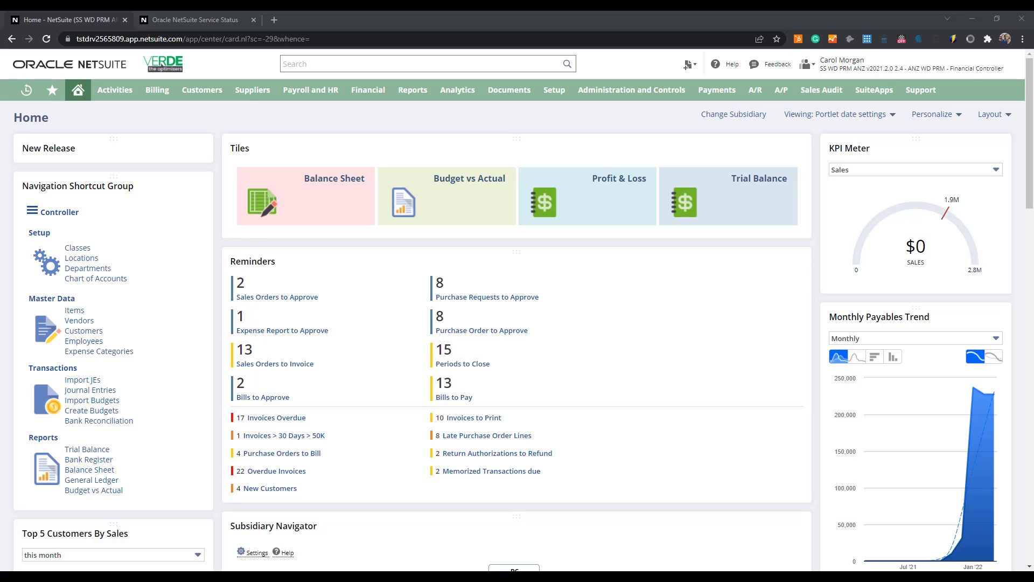
Review the current service status table on the Oracle NetSuite Service Status page and look through its Incident History.
key(ctrl+Tab)
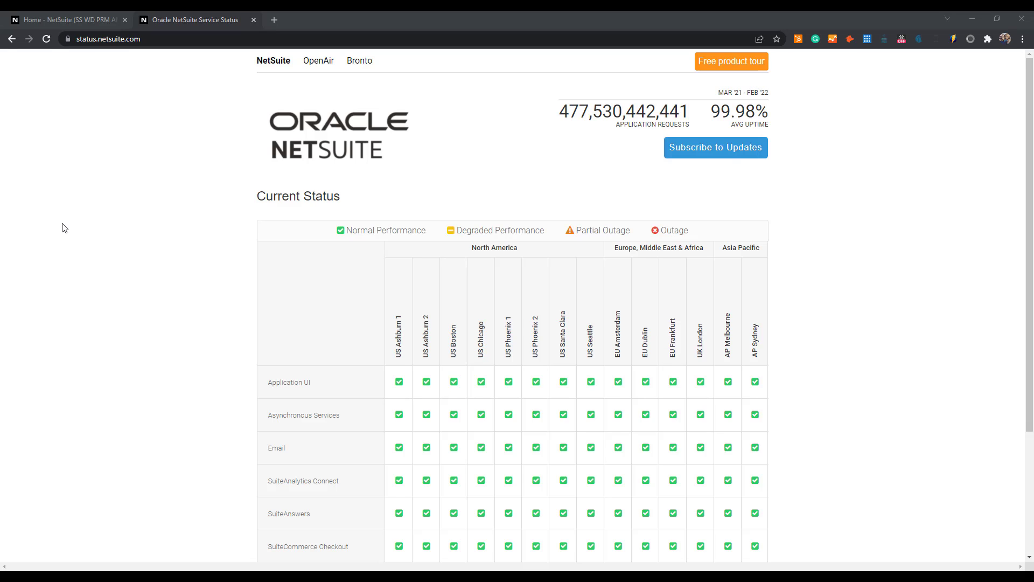
scroll(332, 279, down, 3)
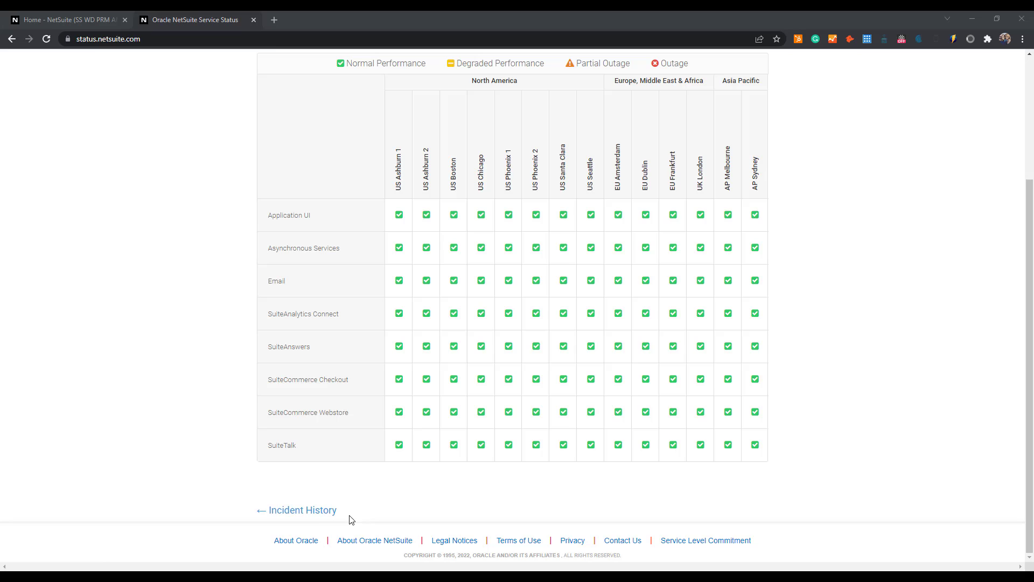
click(315, 512)
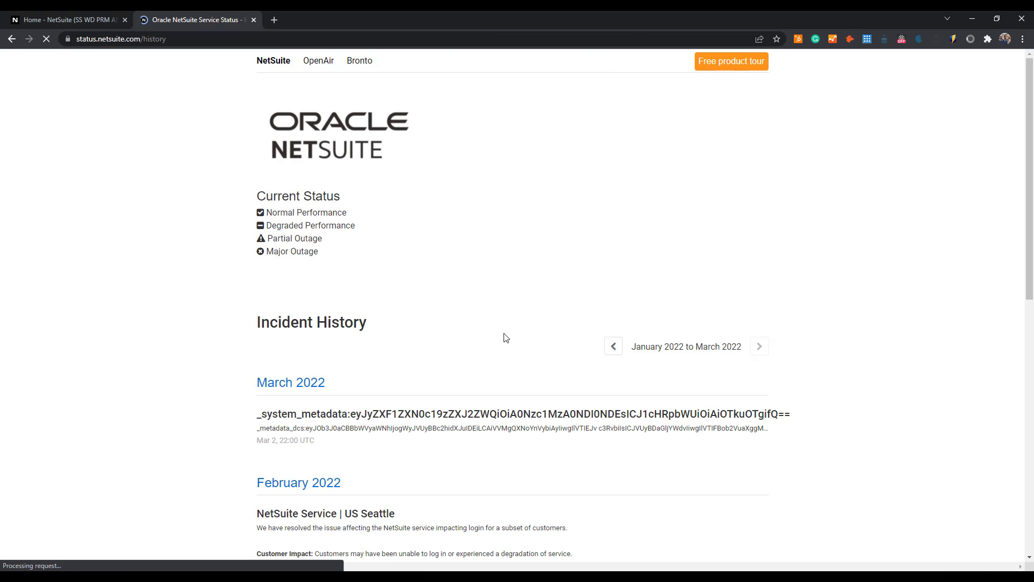
scroll(505, 338, down, 4)
scroll(503, 335, up, 2)
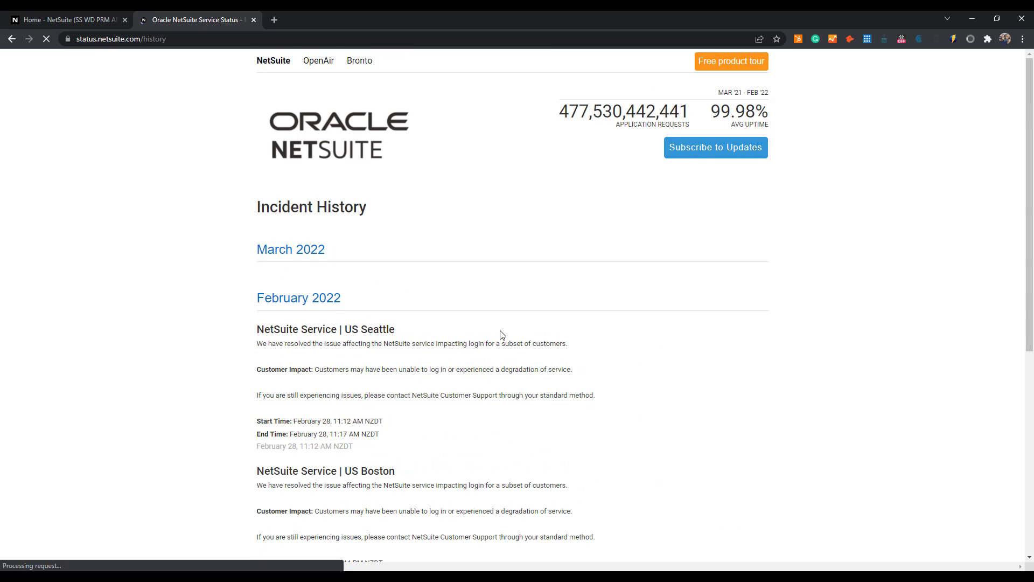
Return to the NetSuite home dashboard and open the Concurrency Monitor from the performance tools.
click(44, 27)
mouse_move(403, 90)
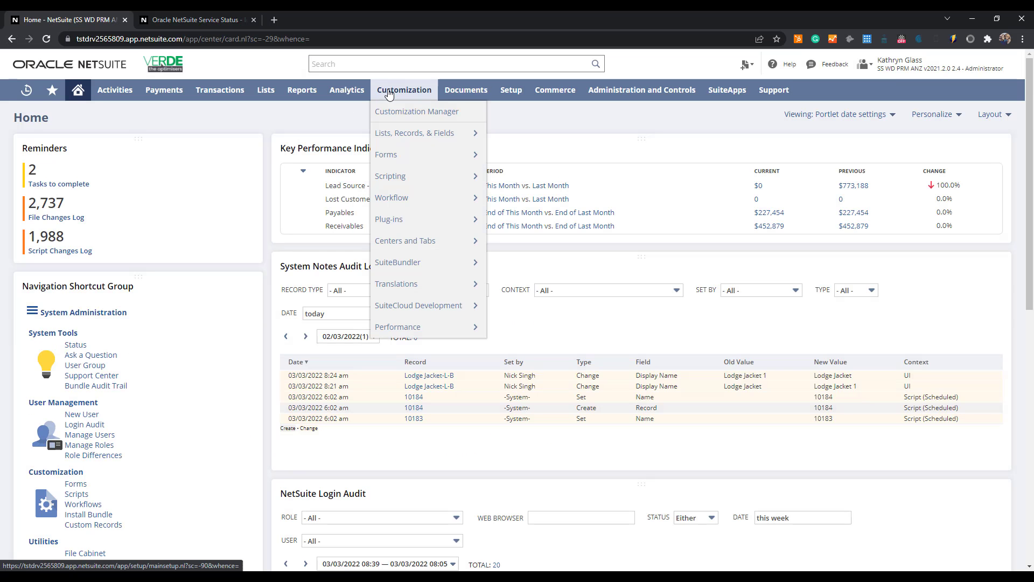
mouse_move(392, 335)
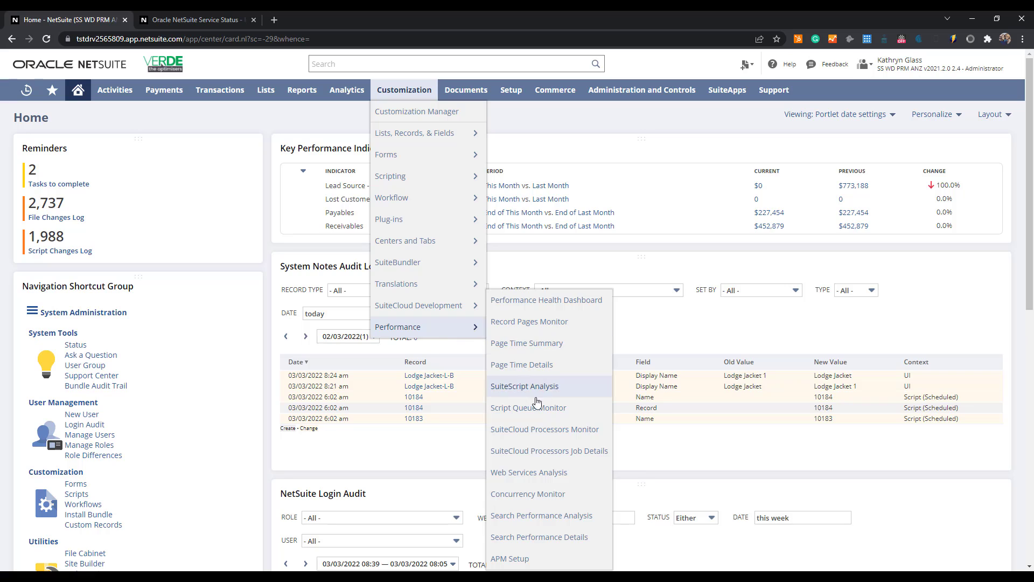
click(554, 496)
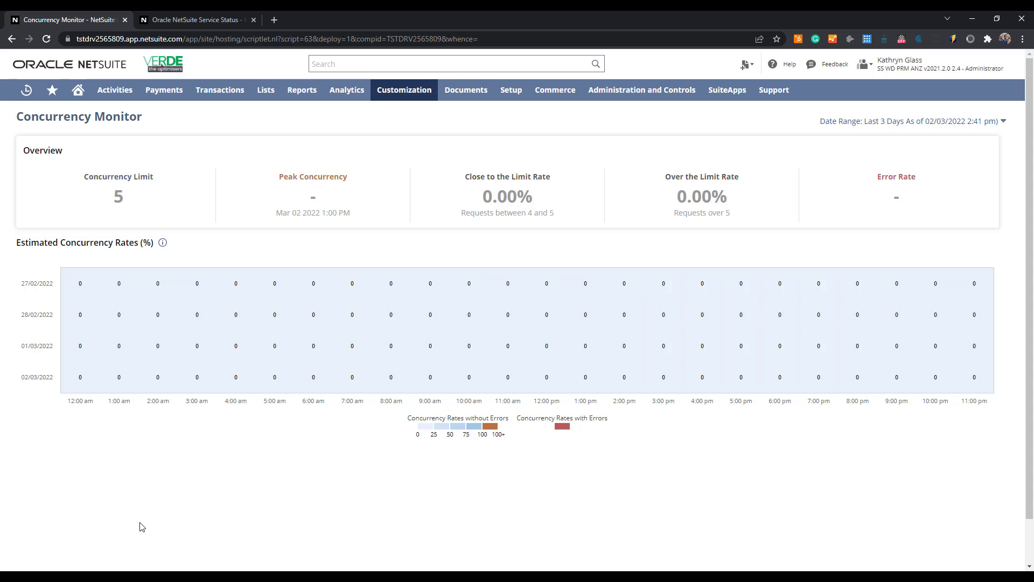
Open the company's billing information from the NetSuite account information in the company setup.
mouse_move(511, 90)
mouse_move(519, 134)
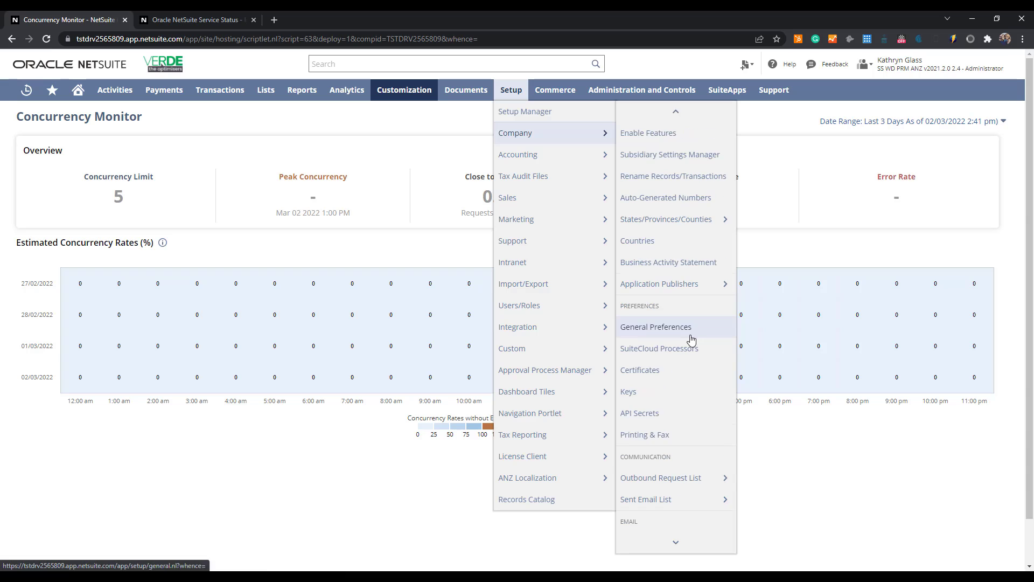
scroll(684, 345, down, 3)
scroll(679, 377, down, 6)
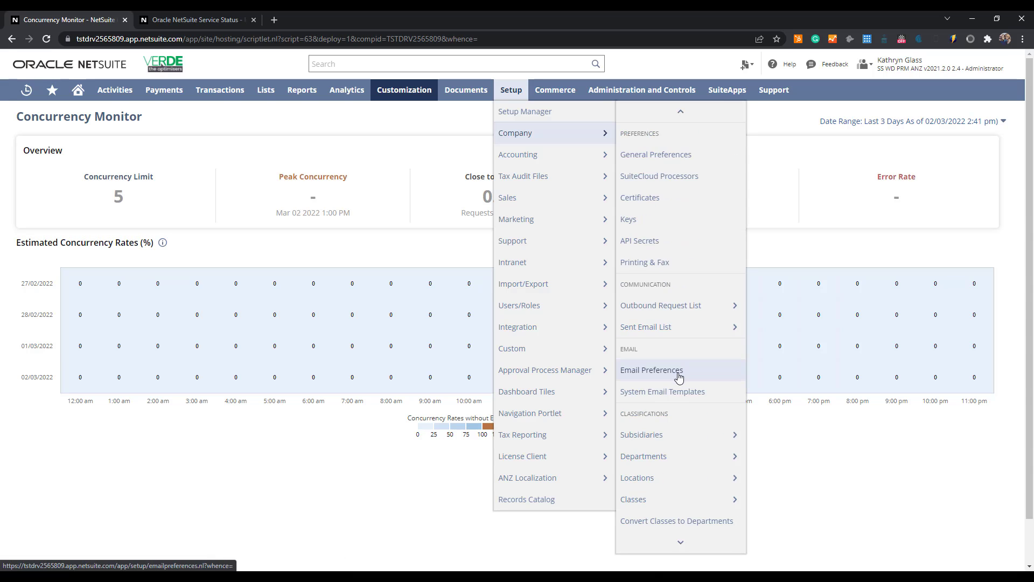
scroll(667, 388, down, 5)
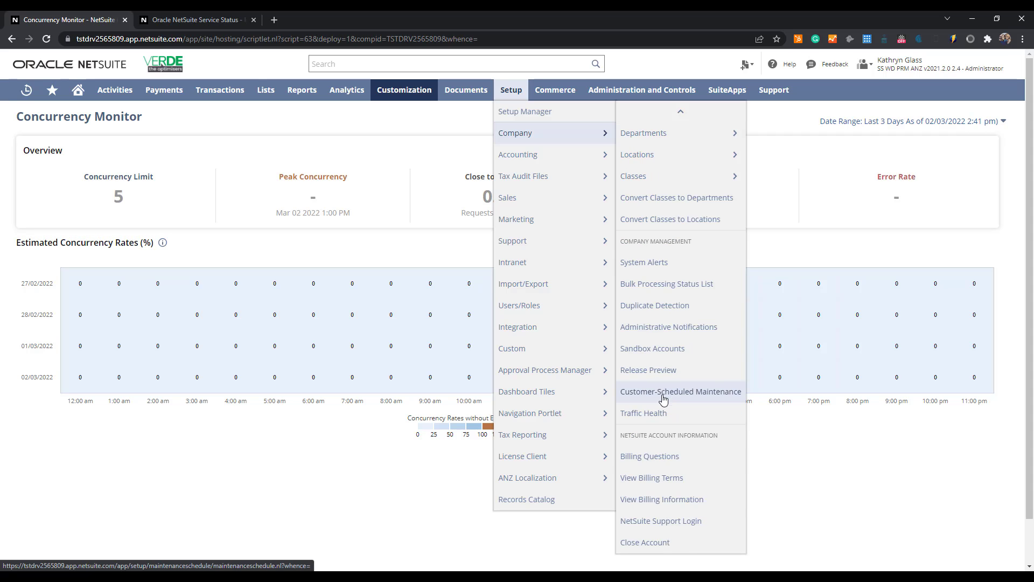
click(653, 505)
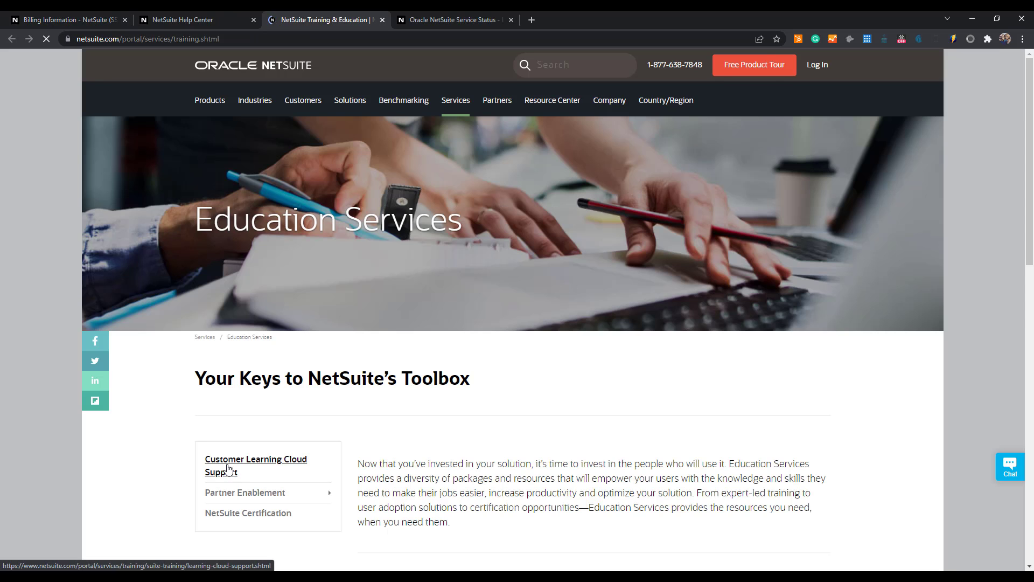
Open the Customer Learning Cloud Support page of Education Services and read what the LCS Company Pass includes.
click(227, 466)
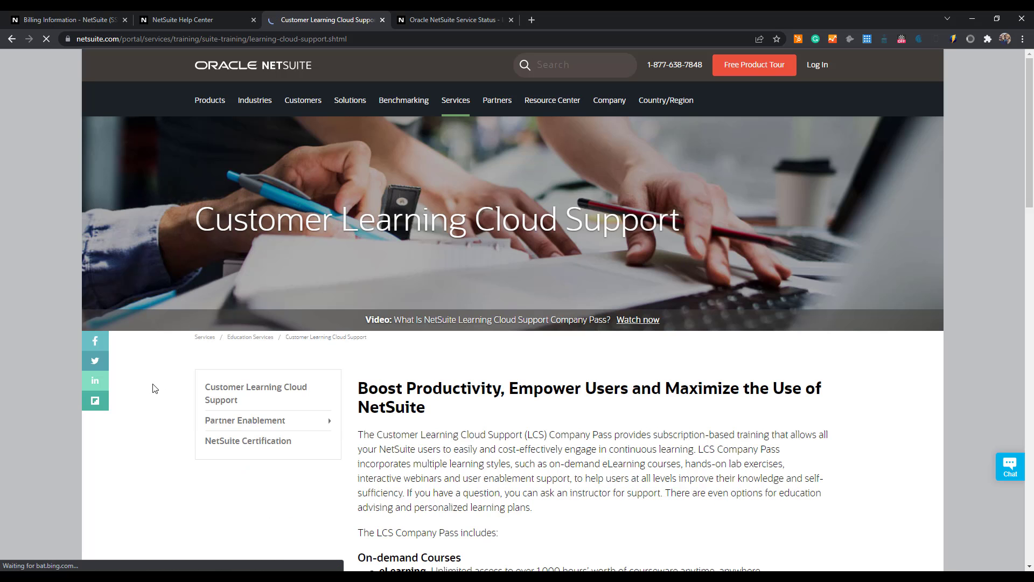
scroll(266, 404, down, 3)
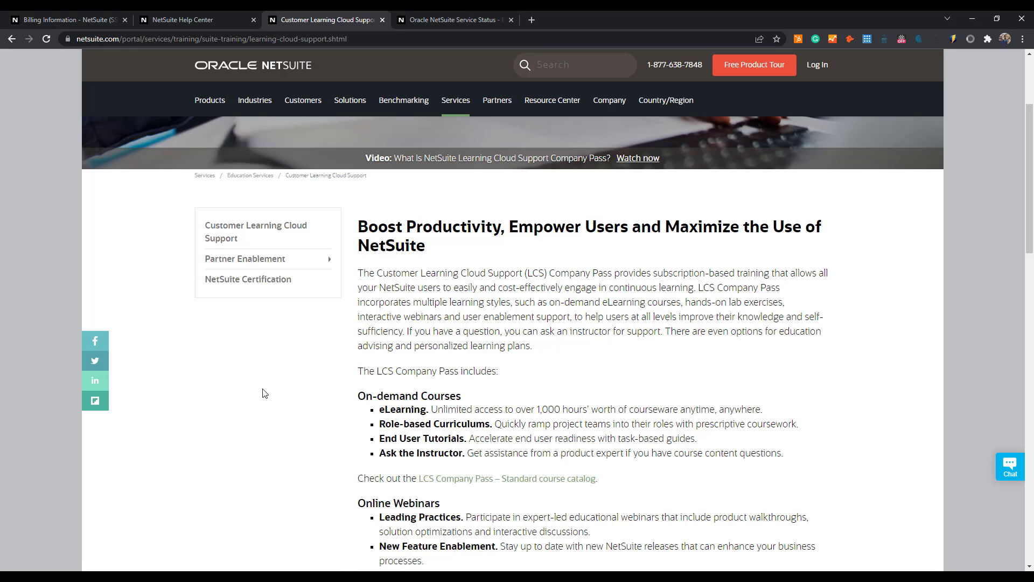
scroll(264, 392, down, 1)
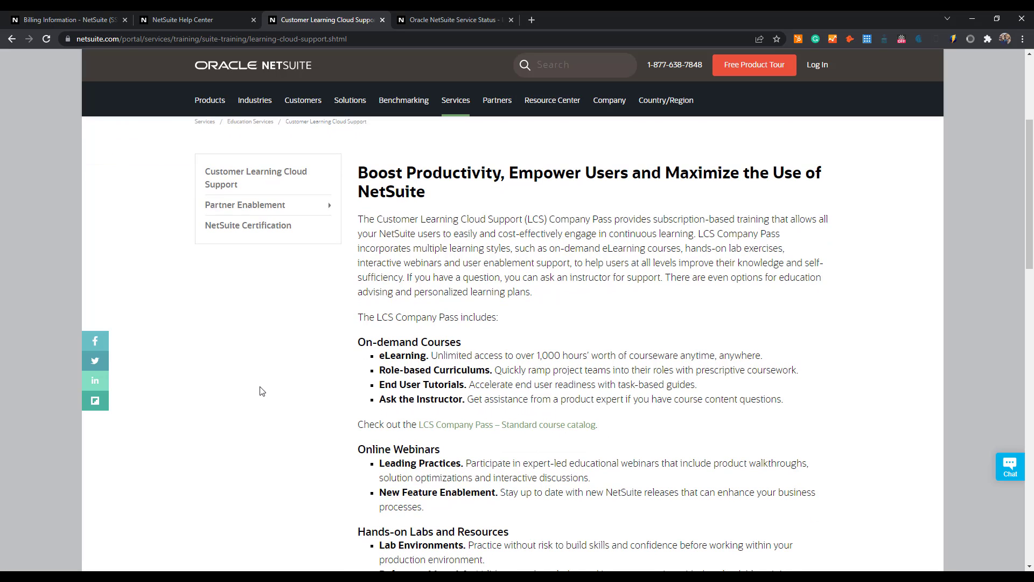
scroll(261, 389, down, 1)
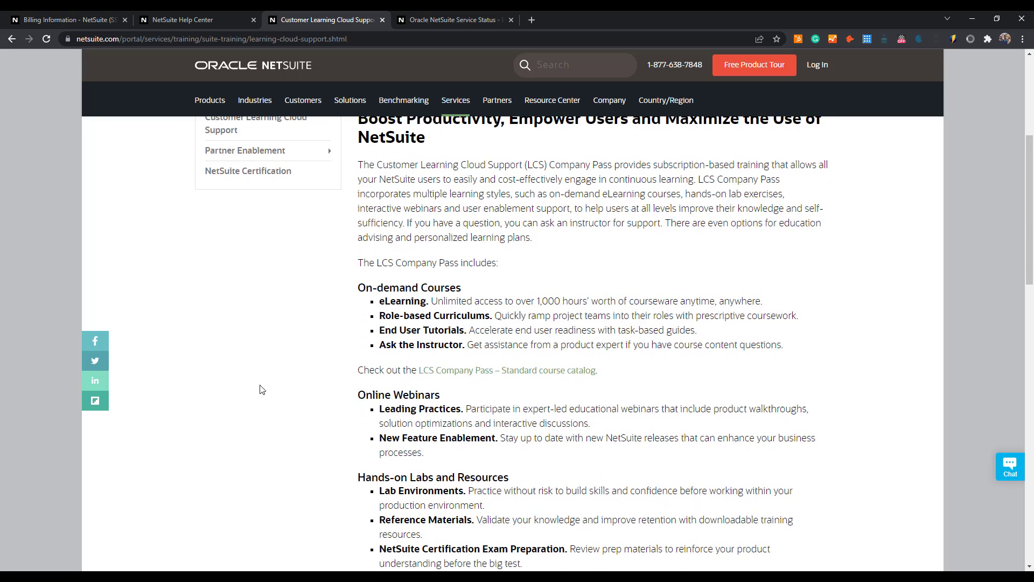
scroll(261, 389, down, 1)
scroll(260, 389, down, 5)
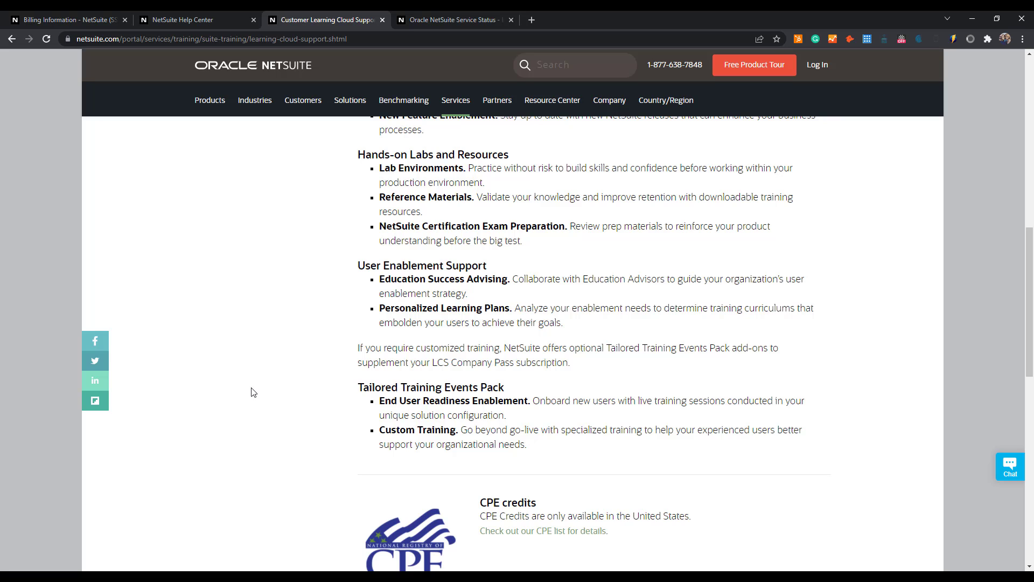
scroll(253, 392, up, 8)
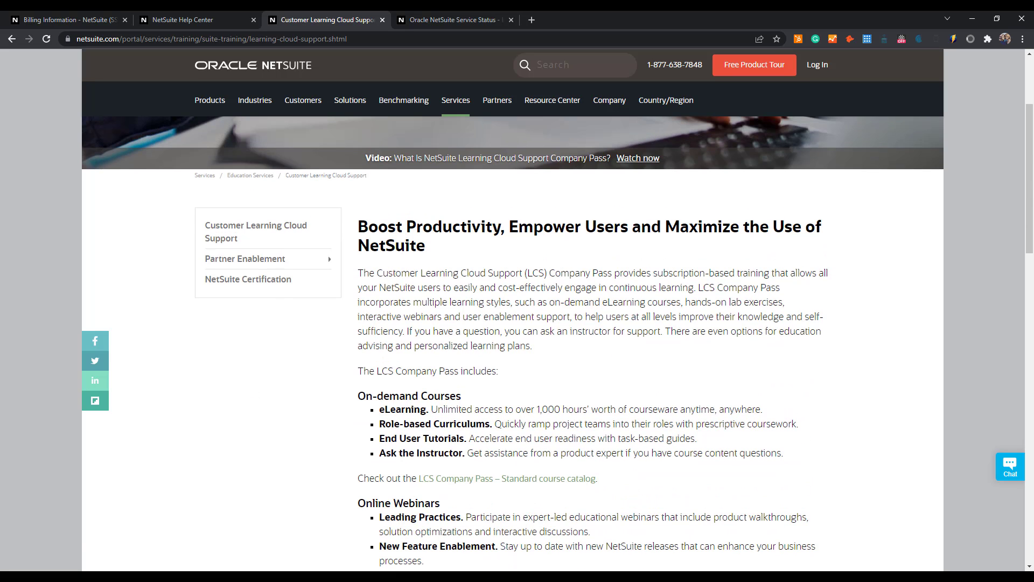
scroll(376, 371, up, 3)
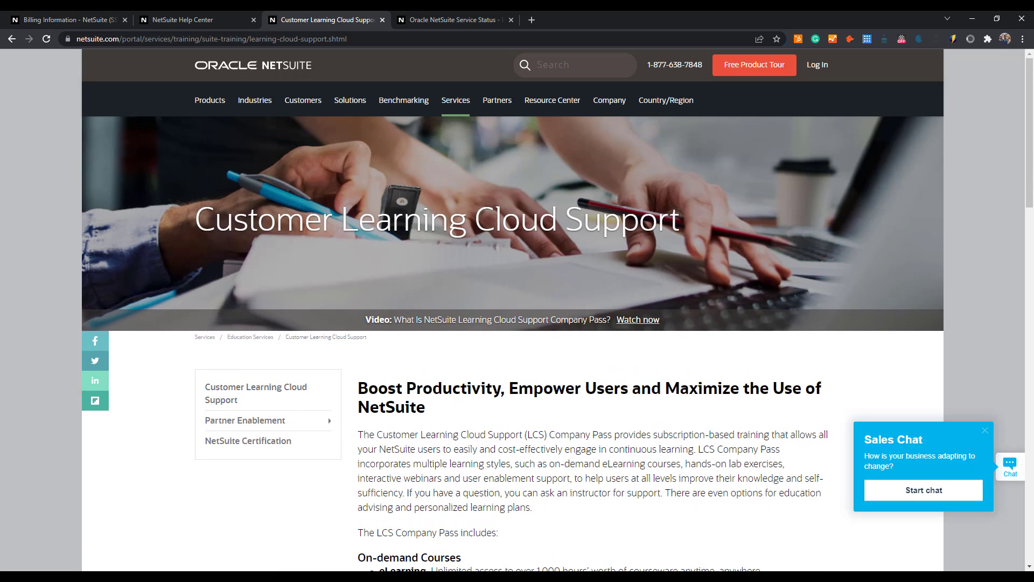